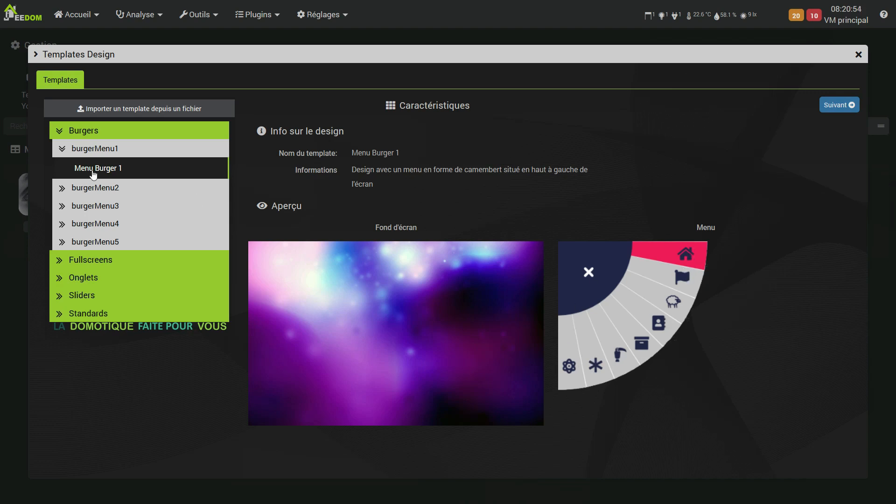
Preview the Menu Burger 3 (bas) template from the Burgers category and Menu fullfscreen 1 from Fullscreens
left_click(74, 205)
left_click(84, 225)
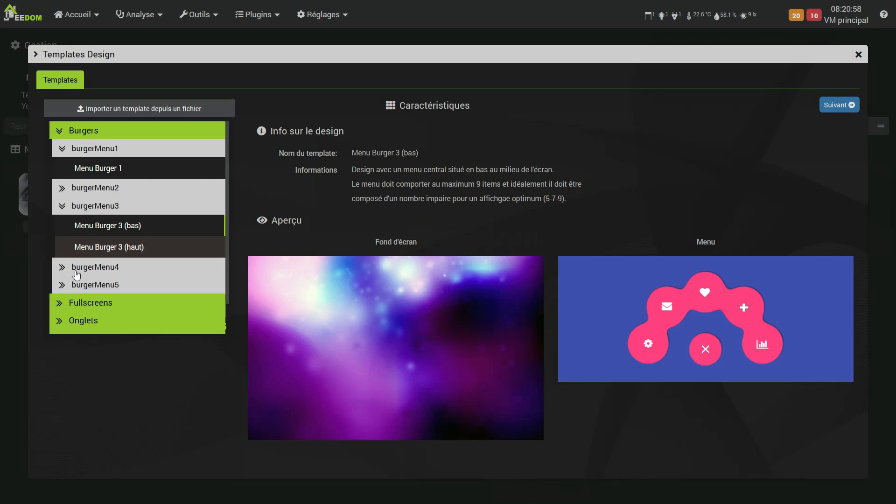
scroll(101, 277, "down", 2)
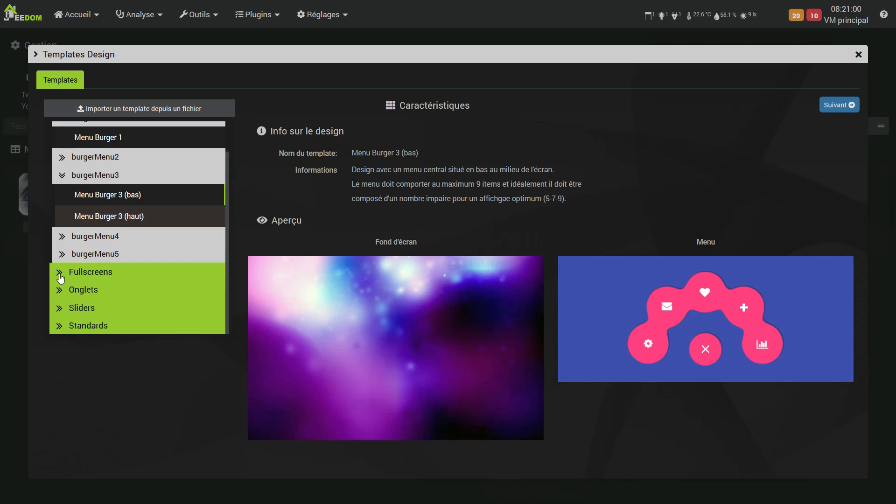
left_click(60, 275)
left_click(87, 290)
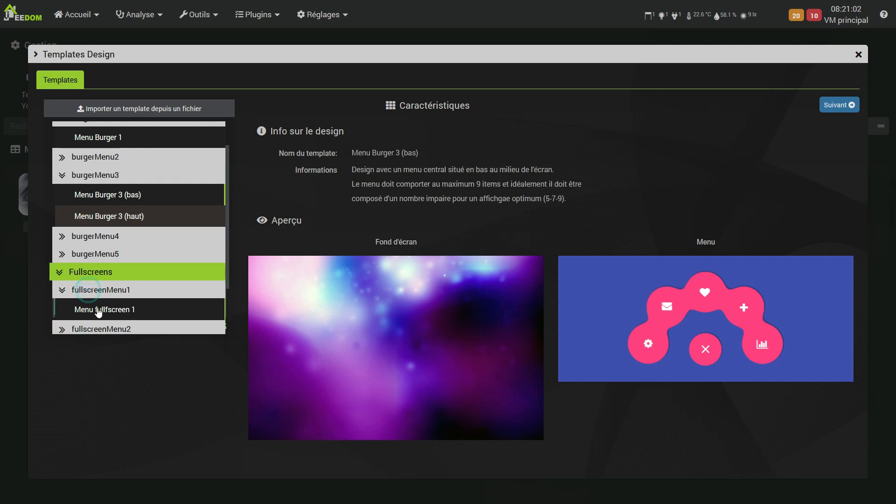
left_click(98, 311)
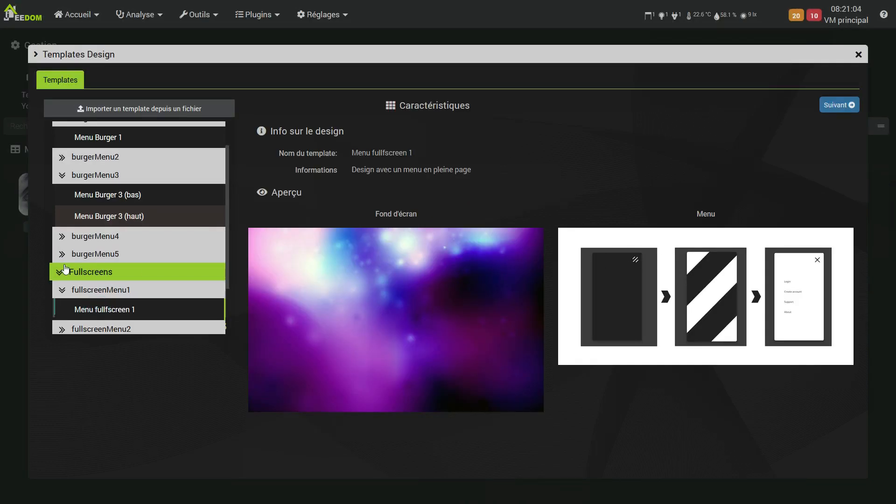
Preview the Menu onglet 1 template under ongletMenu1 in the Onglets category
scroll(66, 270, "down", 4)
left_click(73, 291)
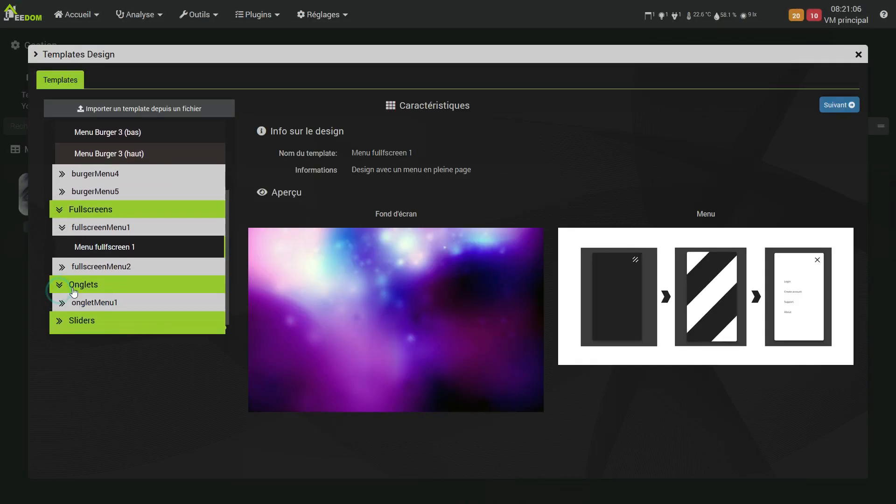
scroll(73, 291, "down", 1)
left_click(95, 290)
left_click(101, 311)
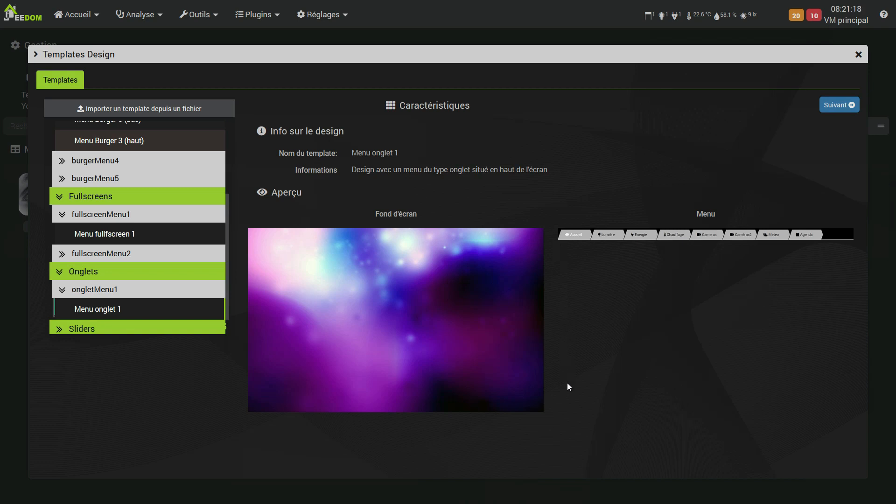
Preview the Menu slide 1 template under slideMenu1 in the Sliders category
scroll(72, 310, "down", 2)
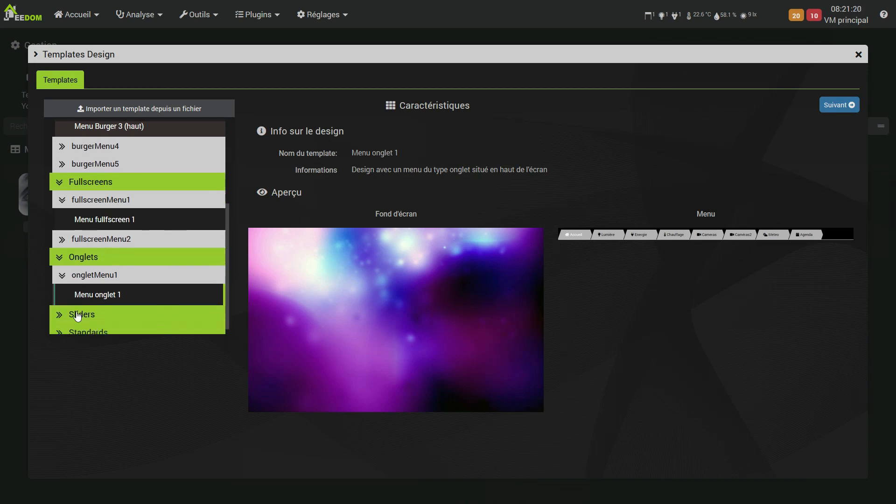
left_click(69, 308)
scroll(92, 309, "down", 1)
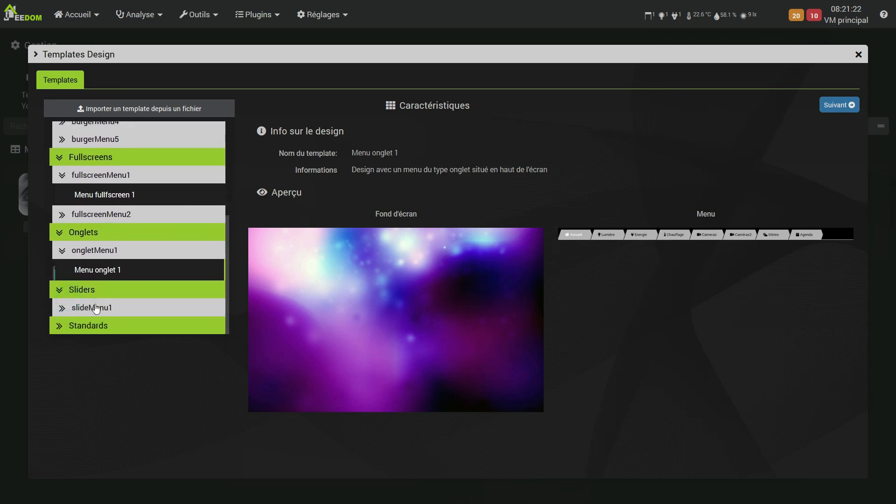
left_click(98, 307)
left_click(90, 328)
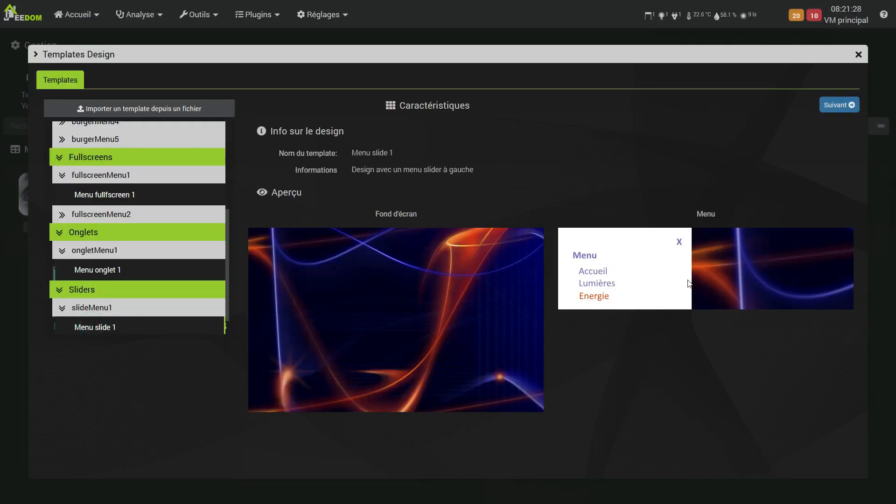
Preview the FSB33 By Noodom template under menuJsonFsb33Frame in the Standards category
scroll(120, 280, "down", 1)
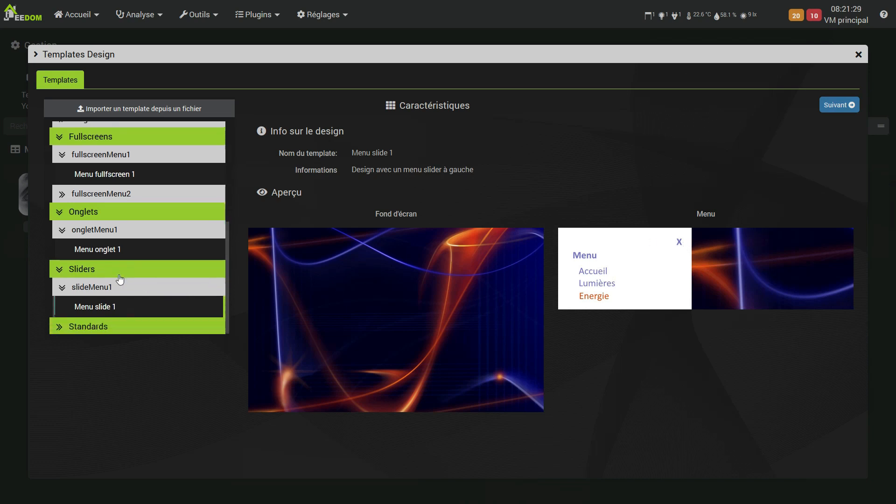
left_click(60, 325)
scroll(84, 289, "down", 4)
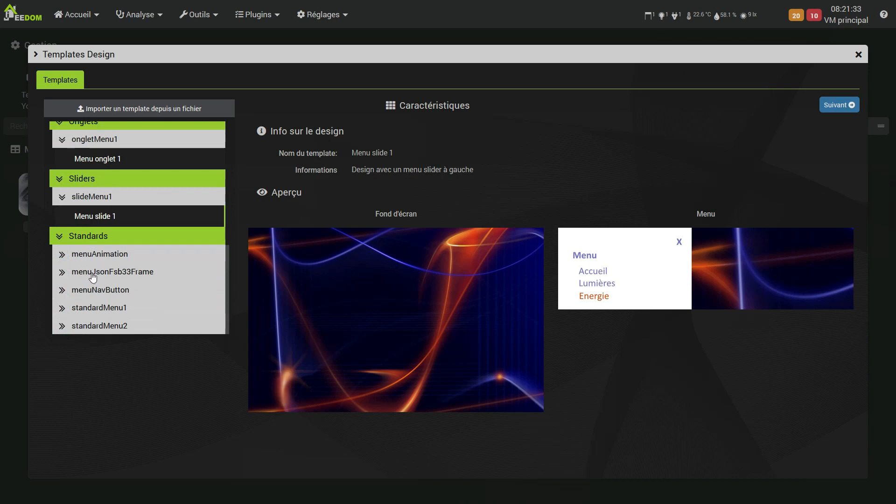
left_click(96, 273)
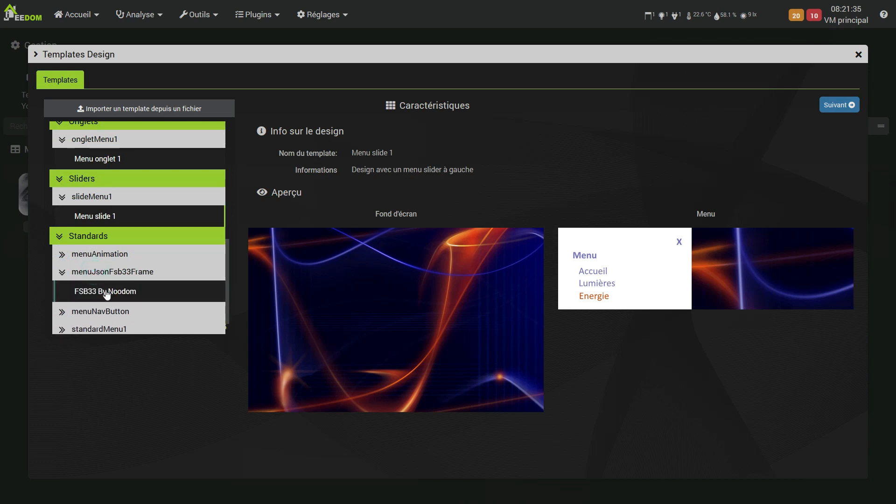
left_click(113, 291)
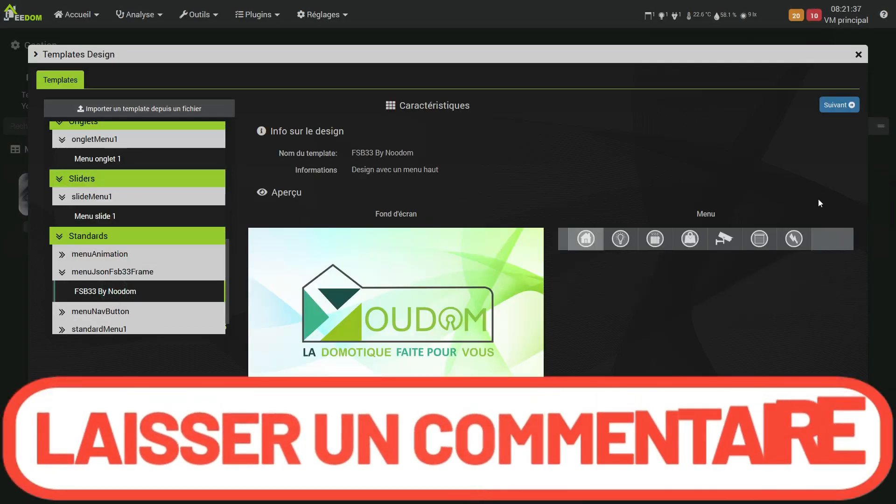
left_click_drag(803, 194, 763, 300)
left_click(778, 285)
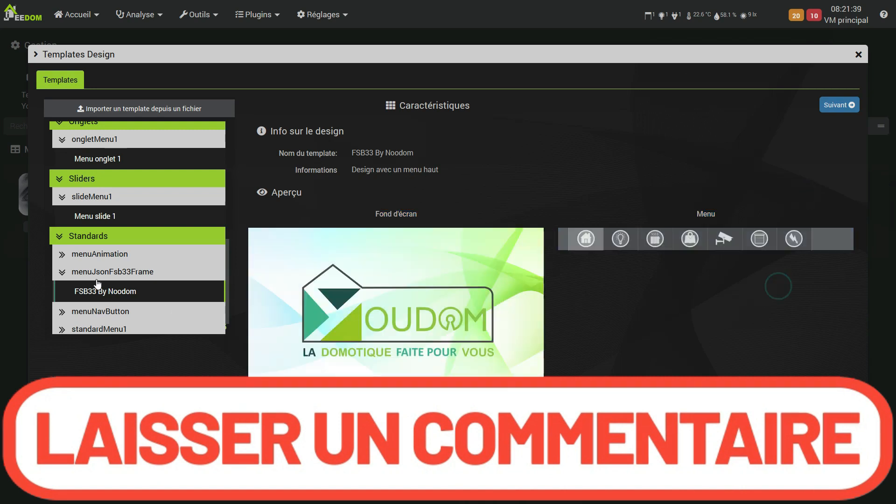
scroll(100, 284, "down", 1)
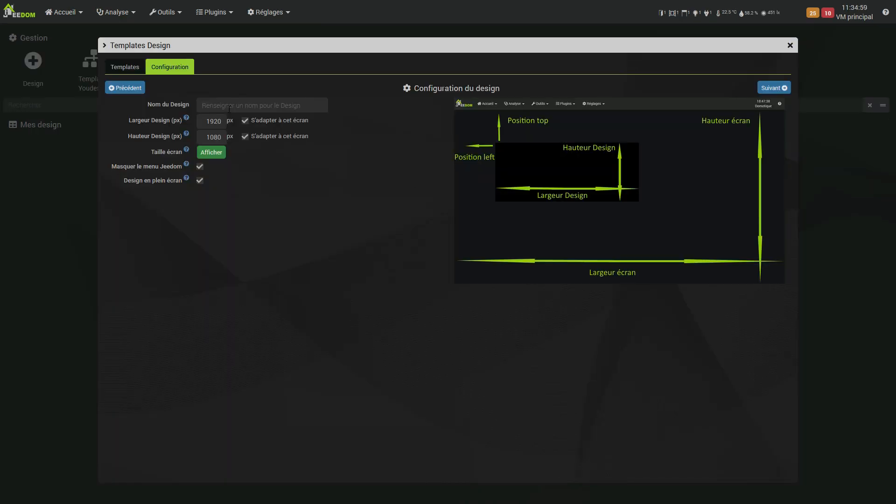
Name the design Usine a gaz and set its size to 1024 px wide by 768 px high, without adapting to this screen
type("Usine a gaz")
left_click(244, 136)
double_click(203, 120)
type("1024")
double_click(202, 138)
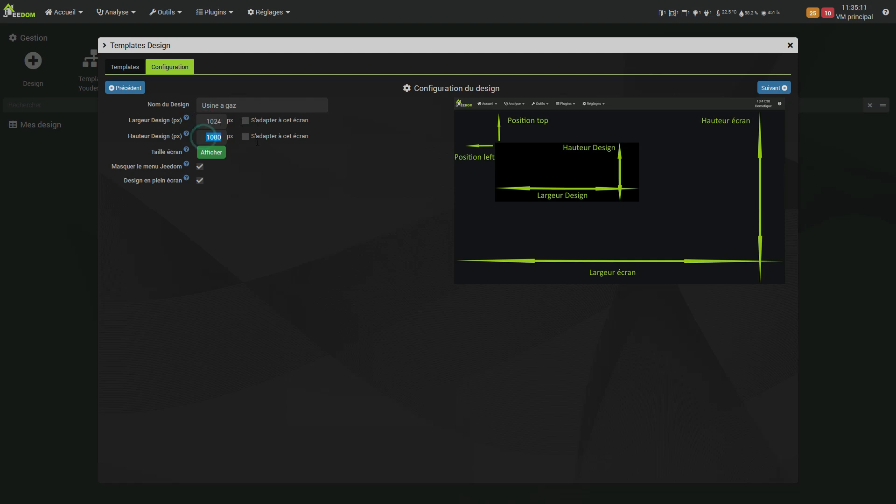
type("768")
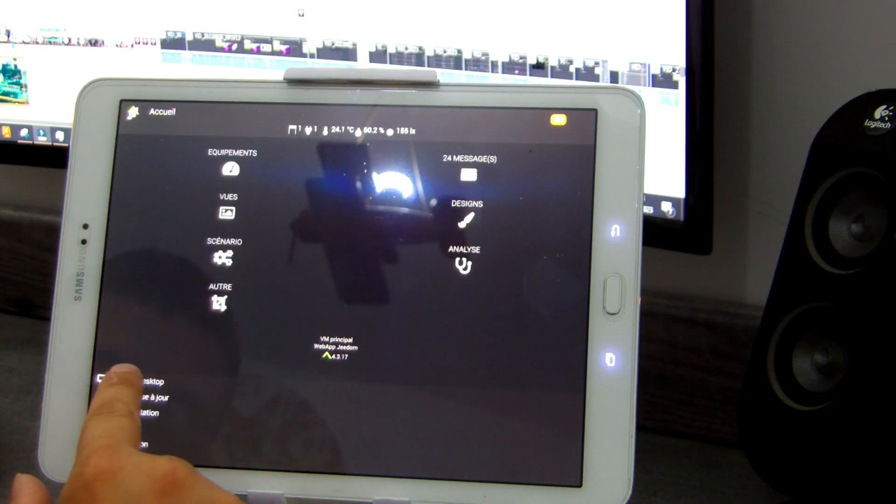
left_click(123, 381)
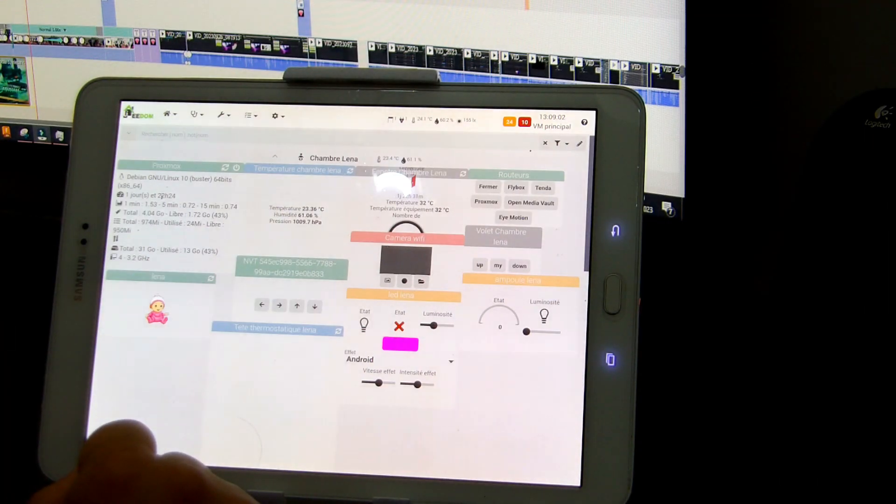
left_click(250, 115)
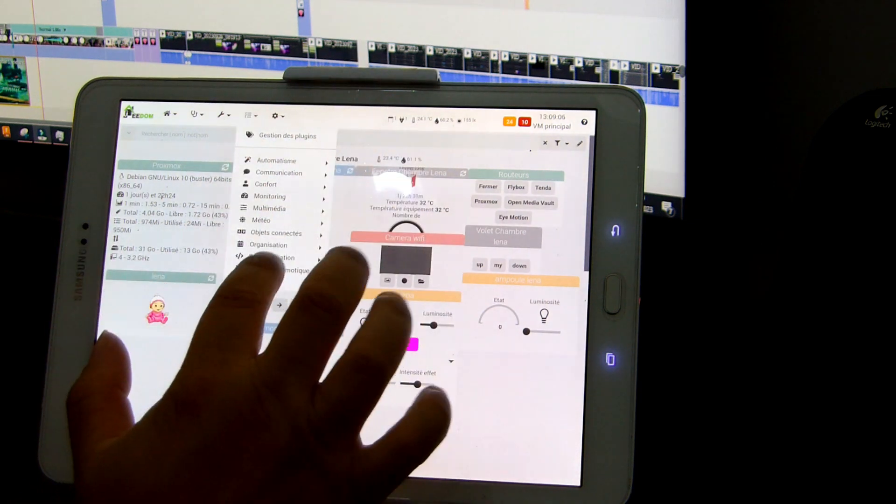
left_click(272, 257)
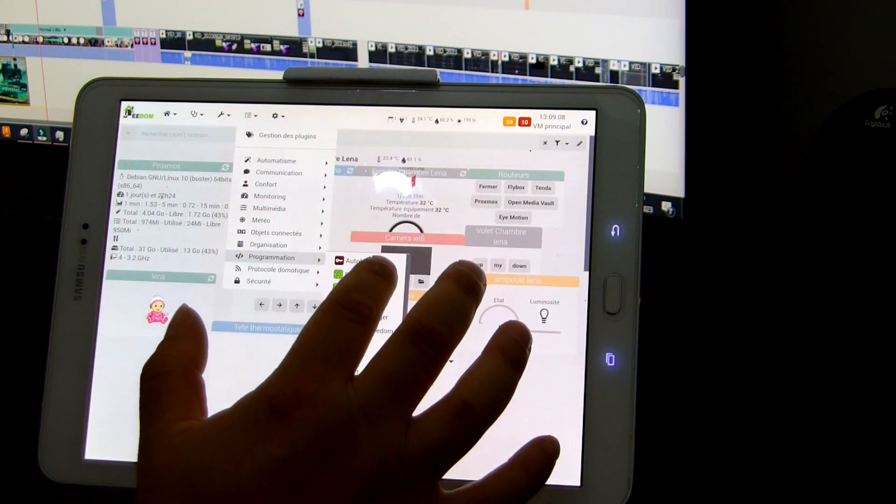
scroll(365, 299, "down", 1)
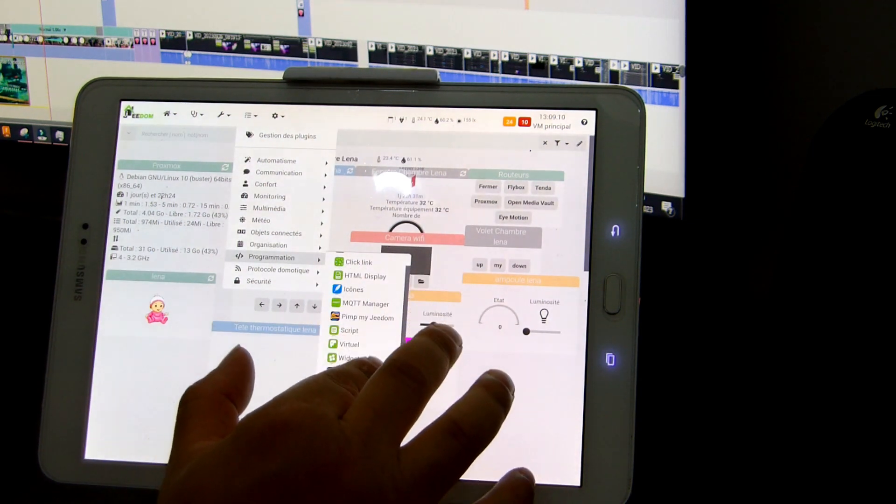
left_click(351, 371)
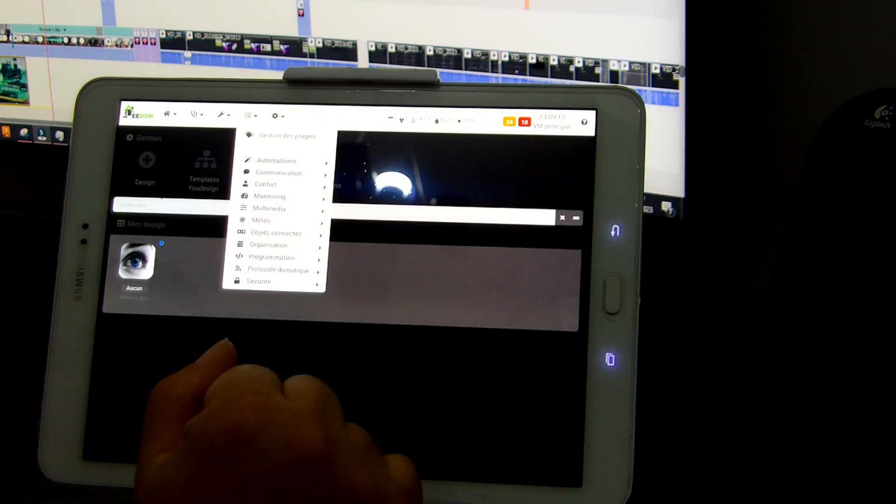
left_click(258, 312)
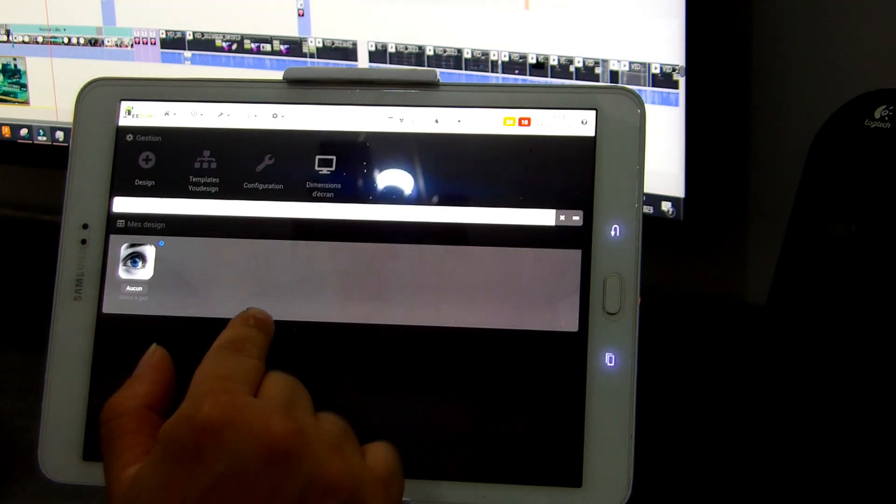
left_click(136, 262)
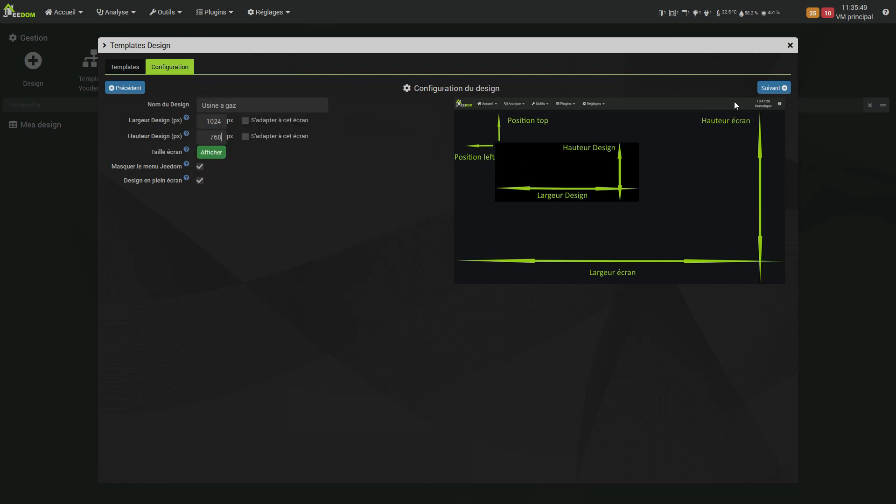
Accept the design configuration and the menu width, continuing to the menu elements
left_click(772, 87)
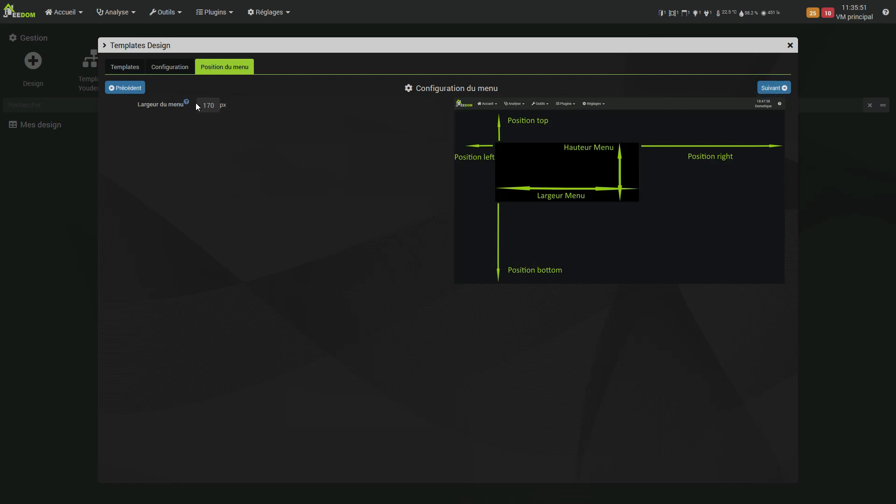
double_click(200, 104)
left_click(767, 87)
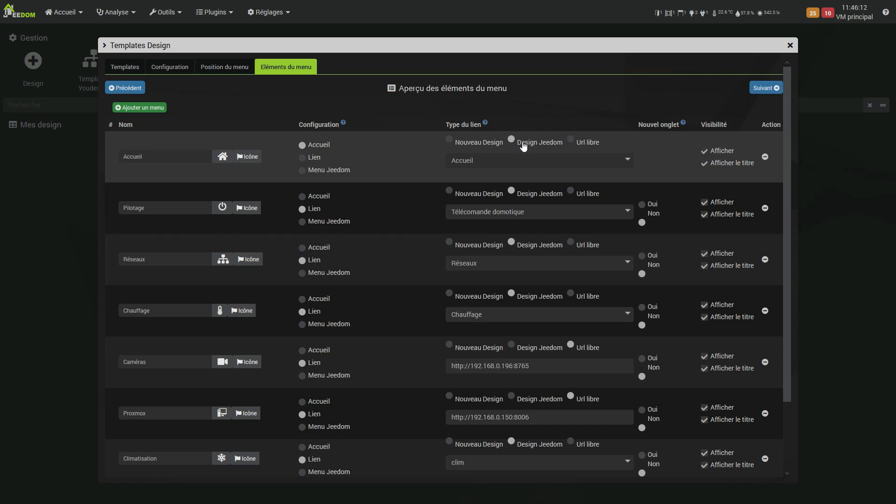
Examine the Jeedom designs available as the link target of the Accueil menu item
left_click(481, 161)
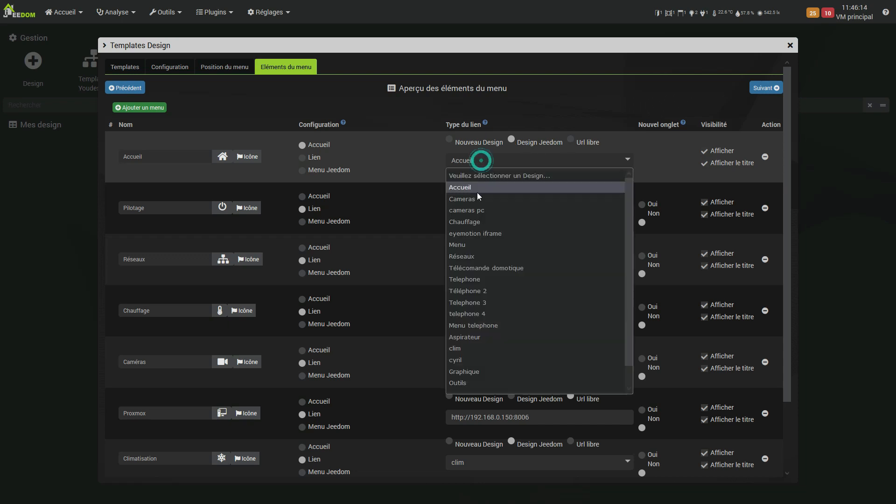
left_click(402, 165)
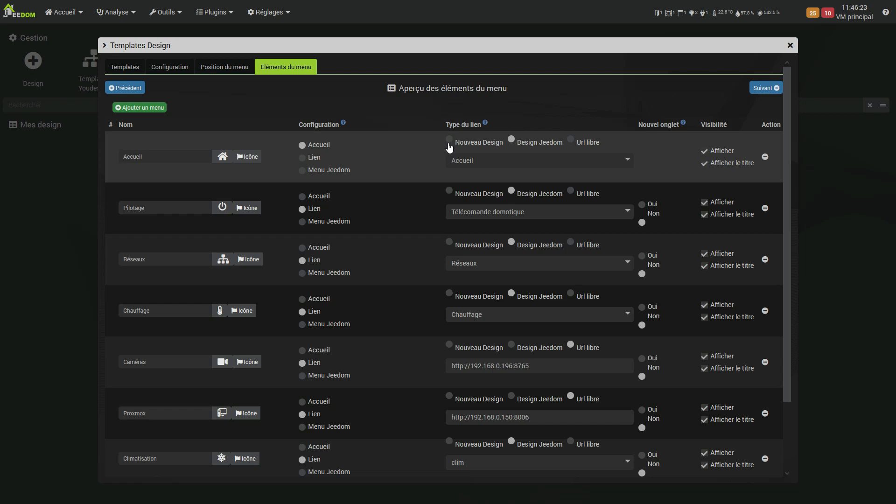
scroll(459, 288, "down", 1)
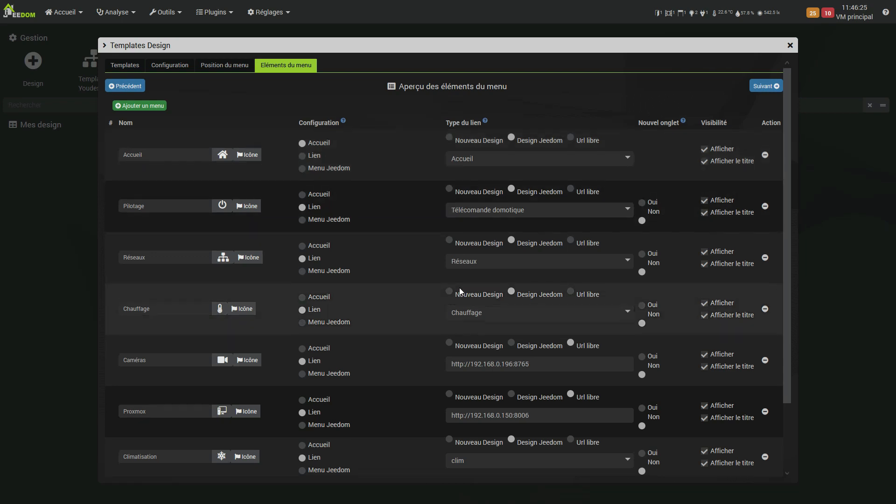
scroll(459, 289, "up", 1)
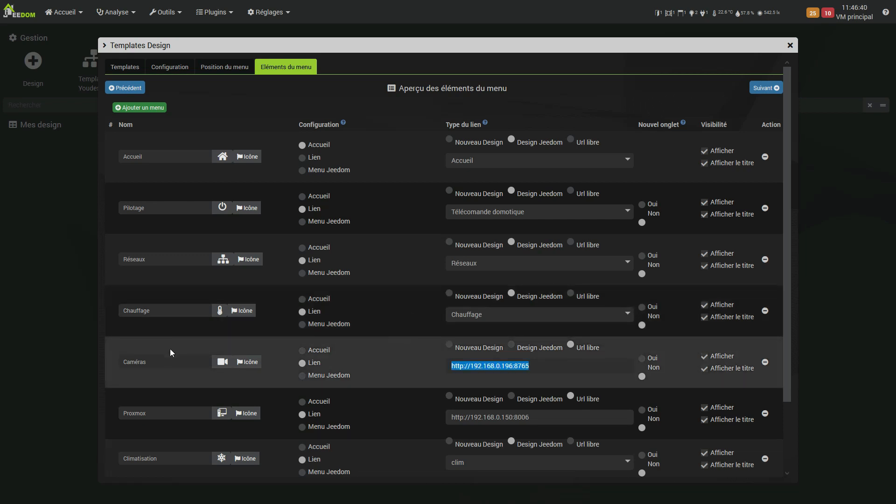
Examine the free URLs, including protocol and port, assigned to the Caméras and Proxmox menu items
left_click(170, 359)
left_click_drag(558, 369, 418, 366)
left_click(465, 365)
left_click_drag(469, 366, 440, 366)
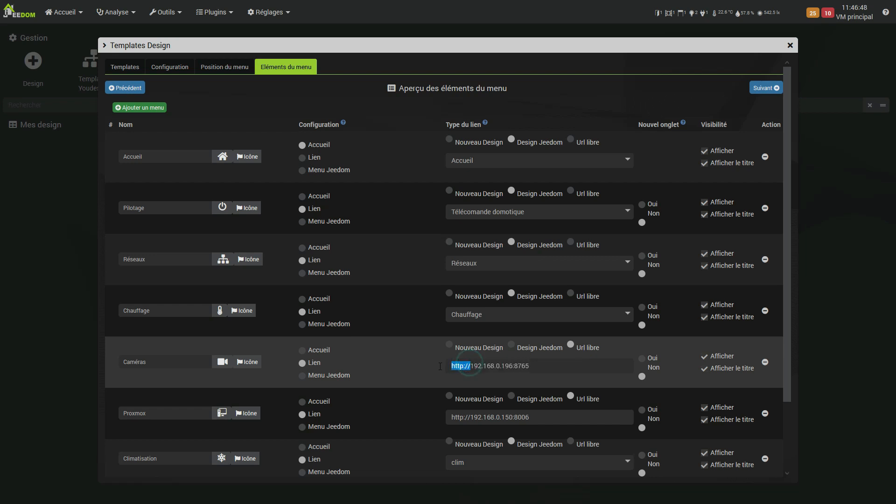
left_click(548, 367)
left_click(516, 365)
scroll(522, 367, "down", 1)
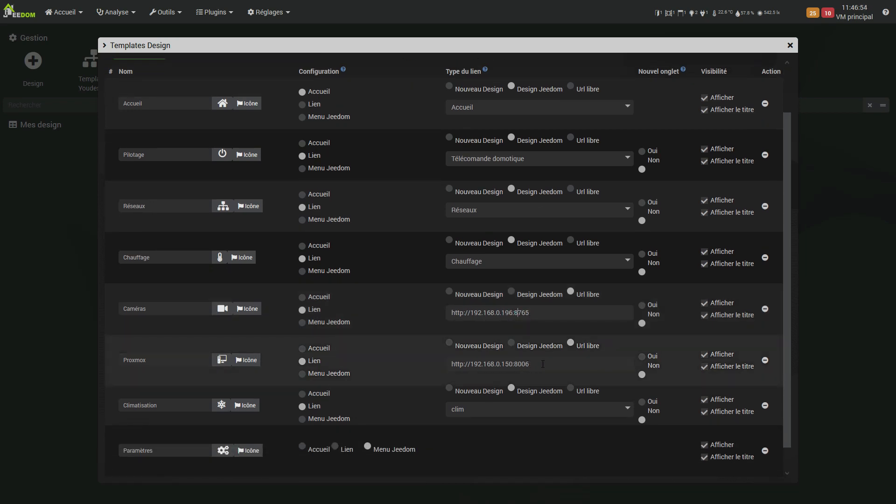
triple_click(543, 364)
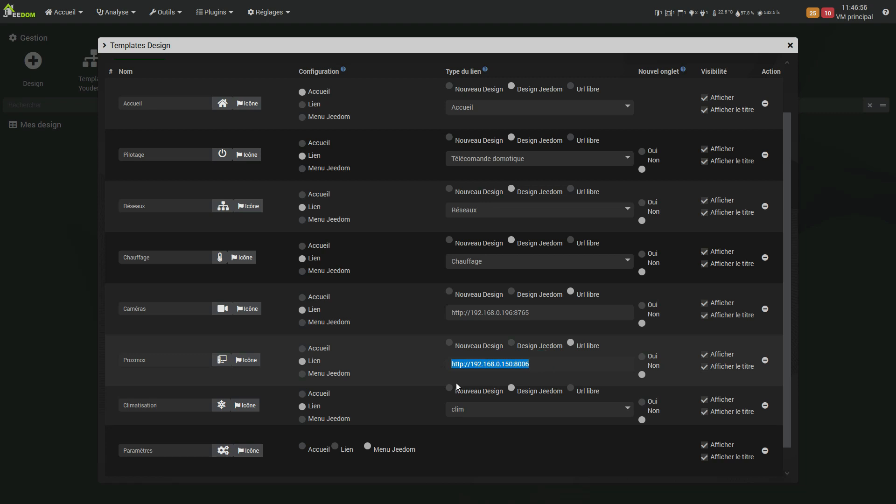
Set the configuration of the Paramètres menu item to Menu Jeedom
scroll(455, 382, "down", 1)
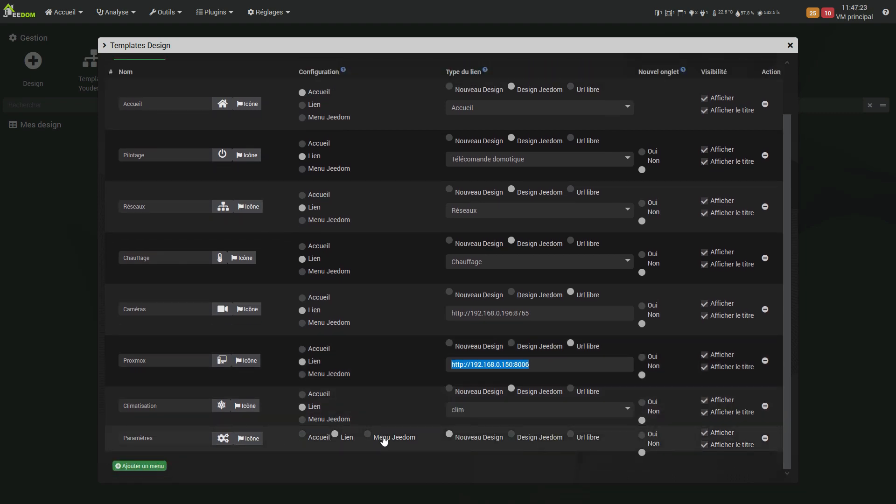
left_click(382, 439)
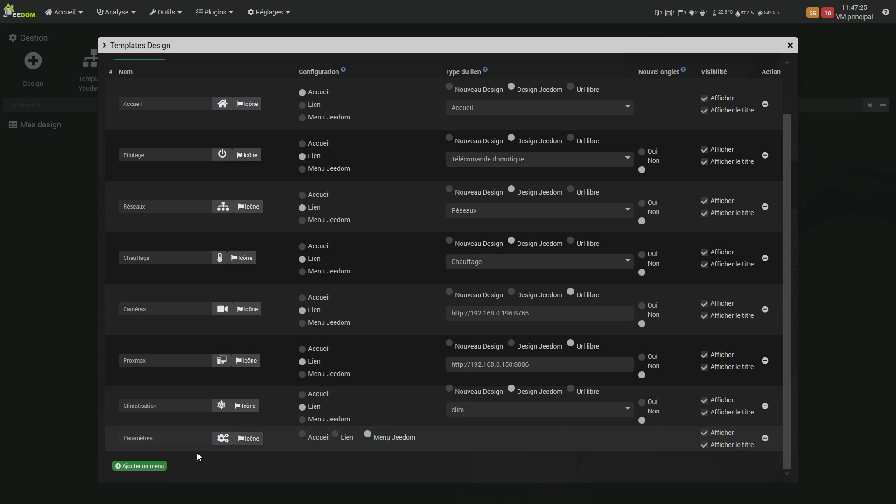
Add a menu element named NEW DESIGN, keeping its link type as Nouveau Design, and continue to the wallpaper settings
left_click(143, 467)
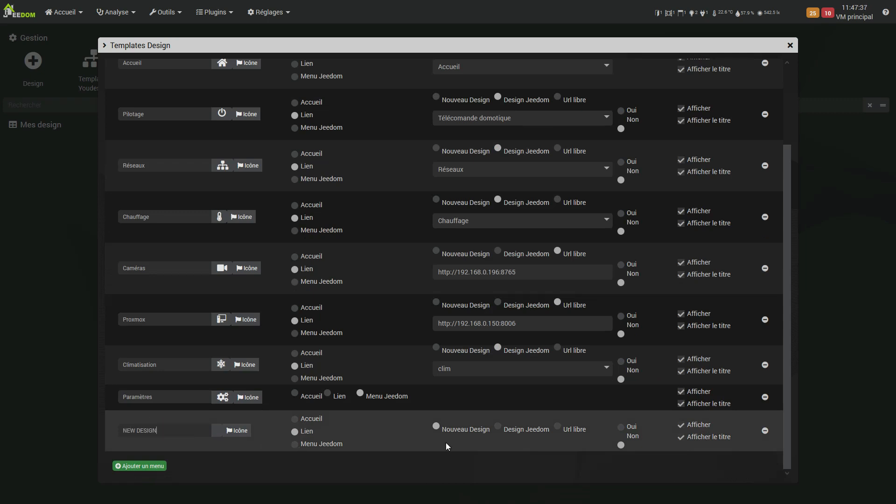
scroll(446, 442, "up", 3)
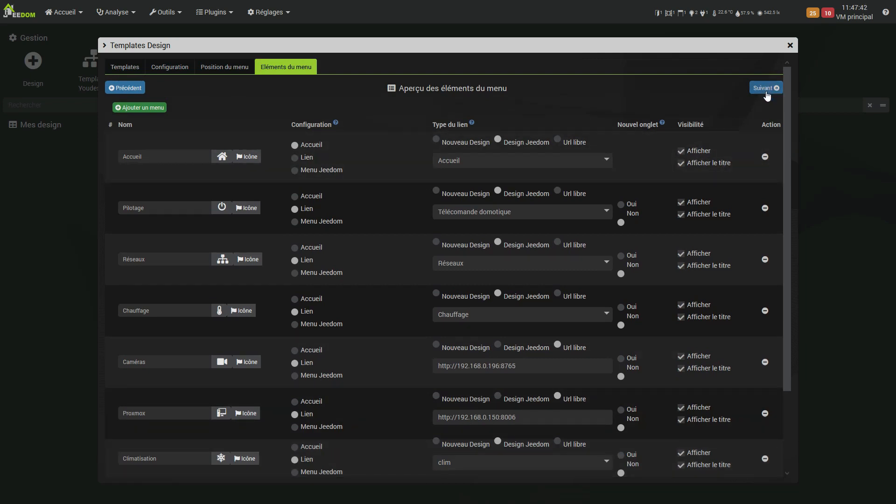
left_click(765, 88)
scroll(466, 229, "down", 3)
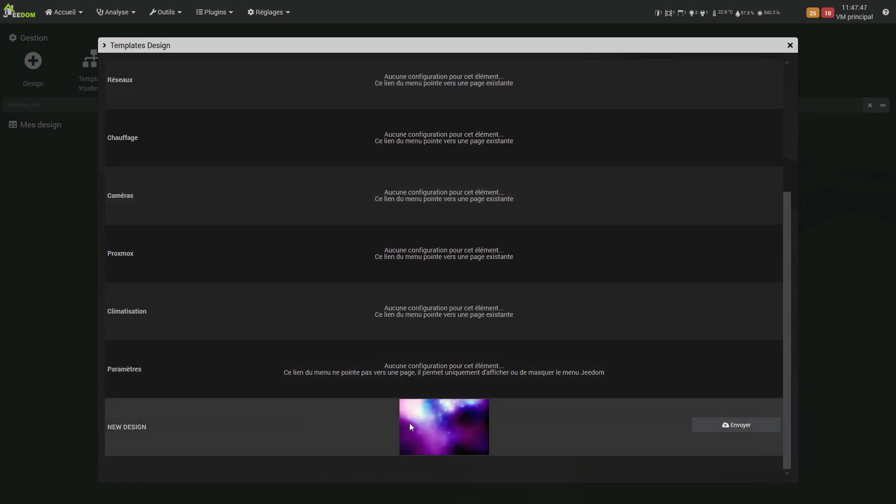
left_click(732, 423)
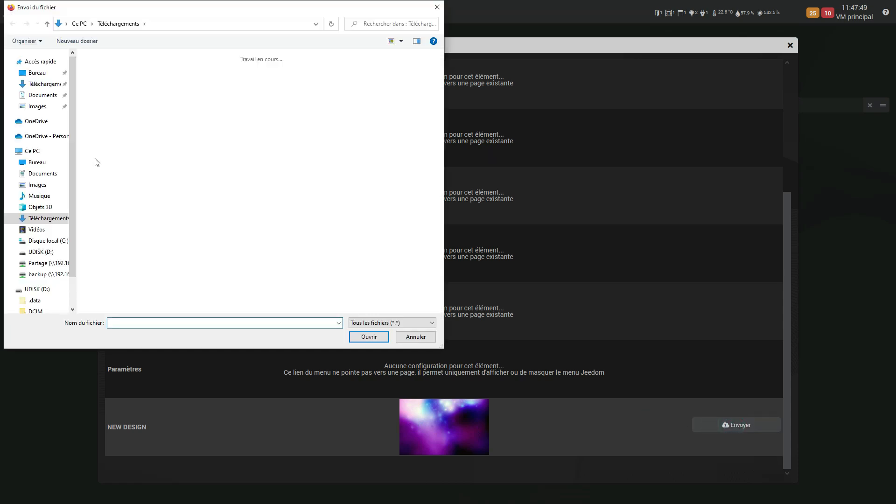
left_click(437, 7)
scroll(569, 303, "up", 1)
scroll(570, 299, "up", 5)
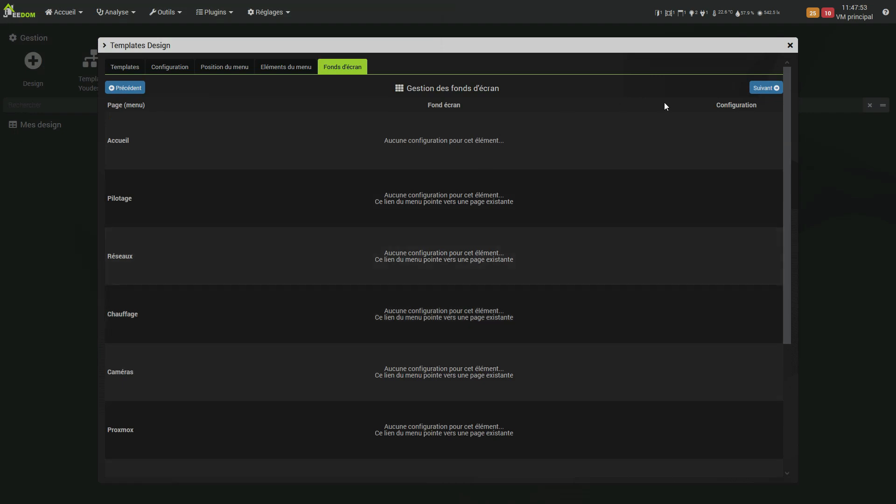
Try several tile layouts for NEW DESIGN, including one, two and three columns, and choose the grid of three columns by three rows
left_click(768, 88)
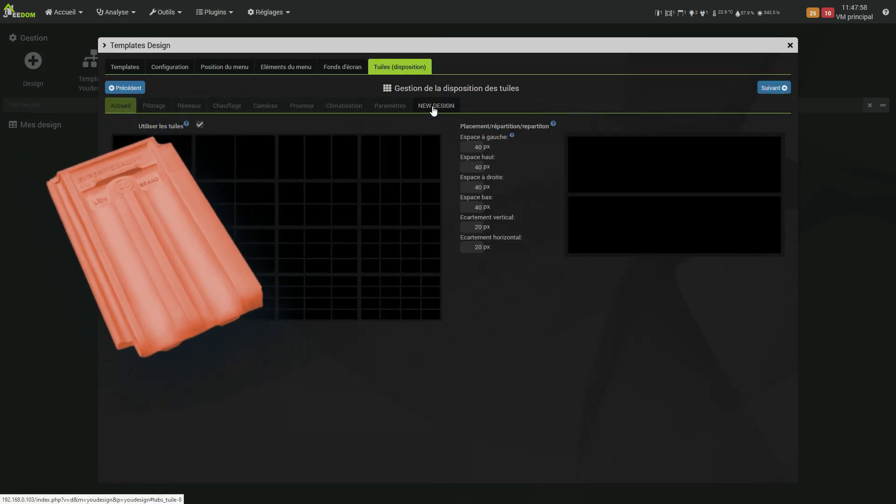
left_click(435, 106)
left_click(325, 257)
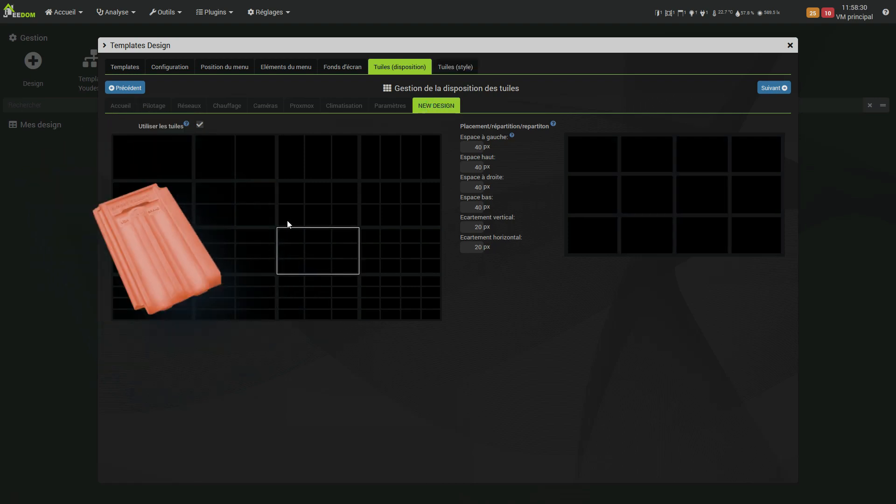
left_click(164, 163)
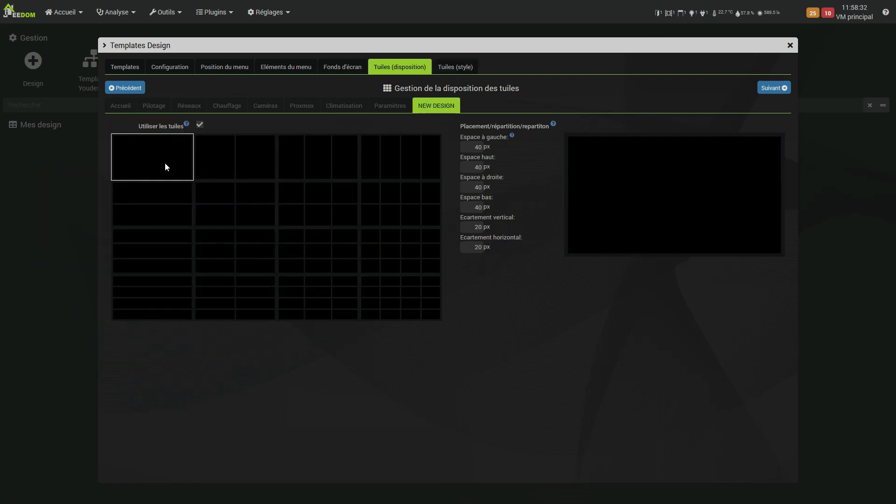
left_click(244, 166)
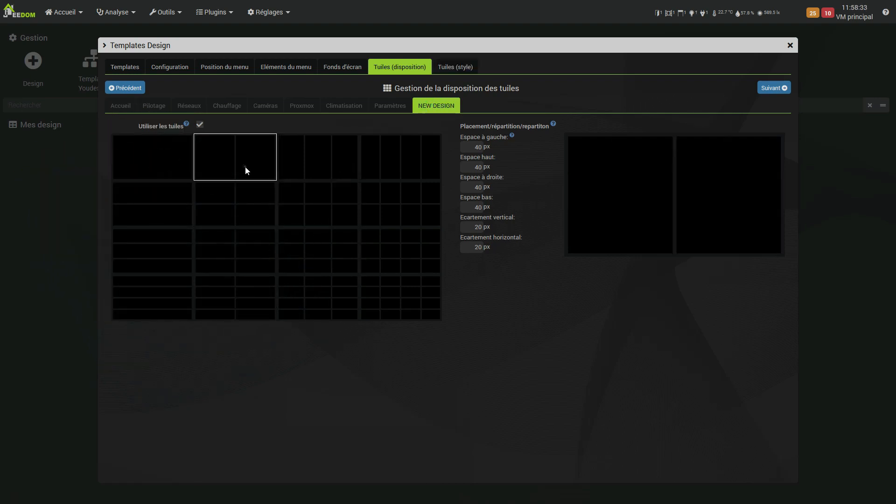
left_click(338, 160)
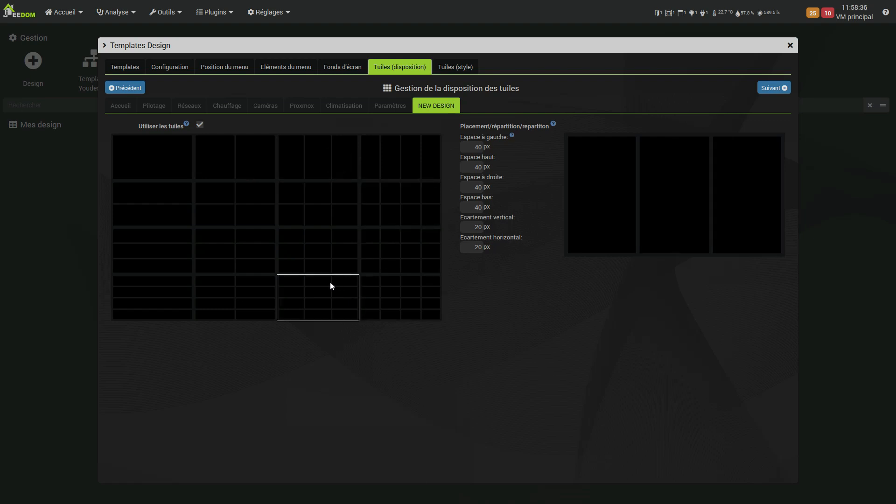
left_click(319, 253)
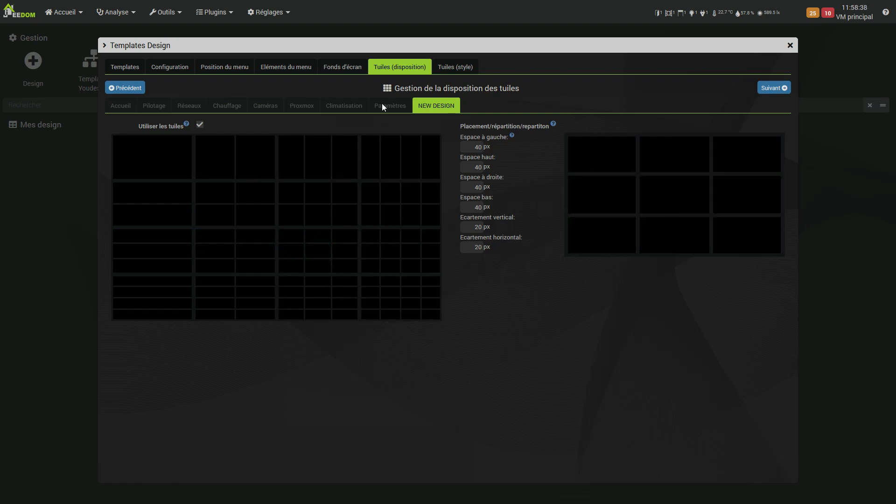
Continue to the tile style of NEW DESIGN and set the header's icon type to Image
left_click(761, 90)
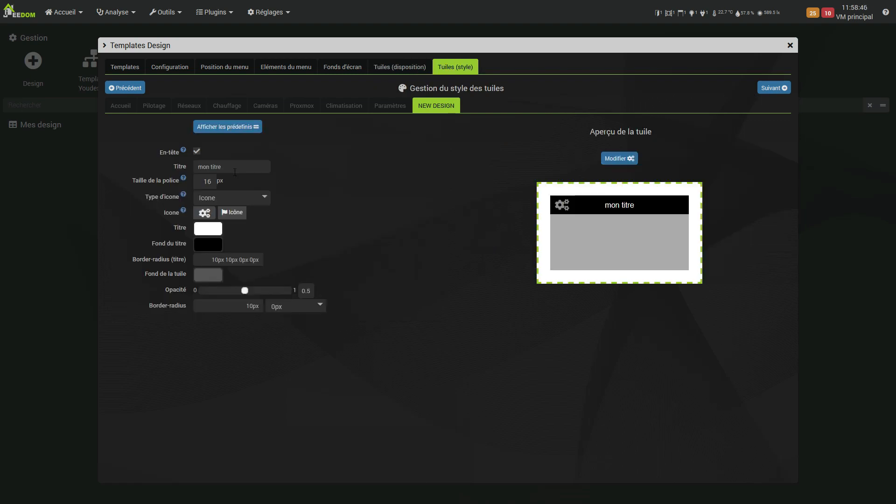
left_click(217, 128)
left_click_drag(155, 161, 153, 160)
left_click(297, 165)
left_click(269, 197)
left_click(215, 232)
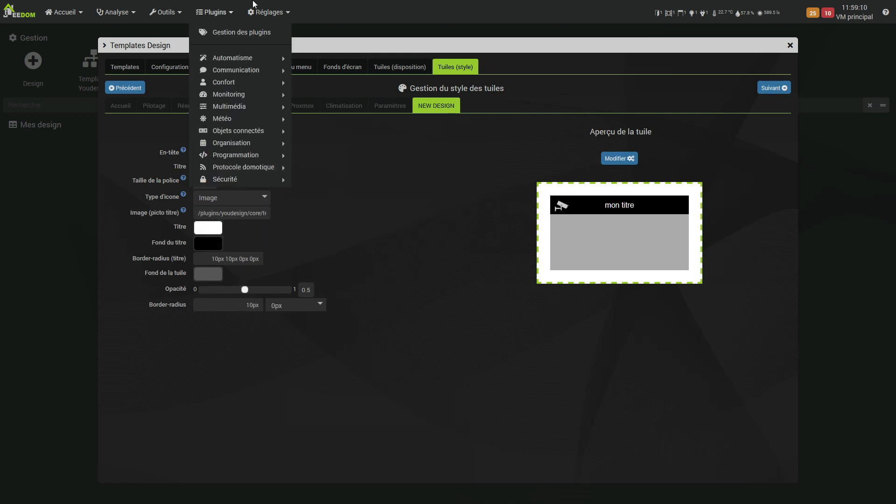
Open the Jeedom file editor and copy the path /montheme/images/alarmLogo.png from the image's information
mouse_move(276, 4)
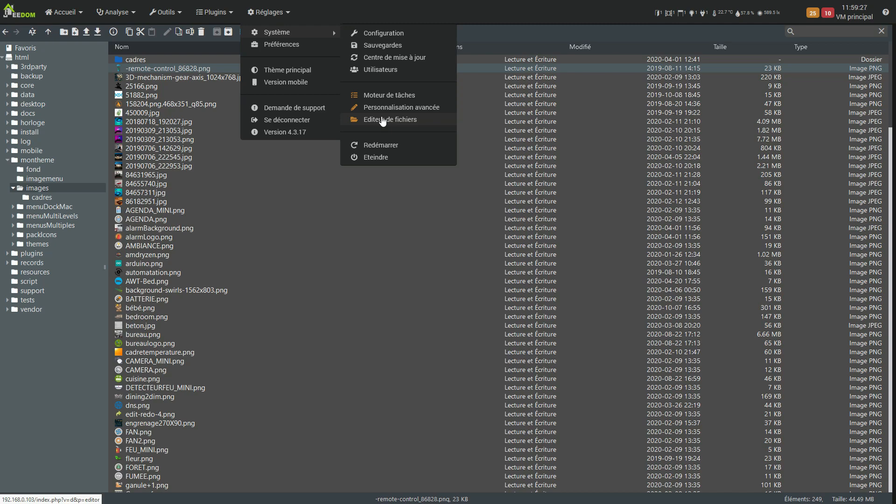
left_click(383, 120)
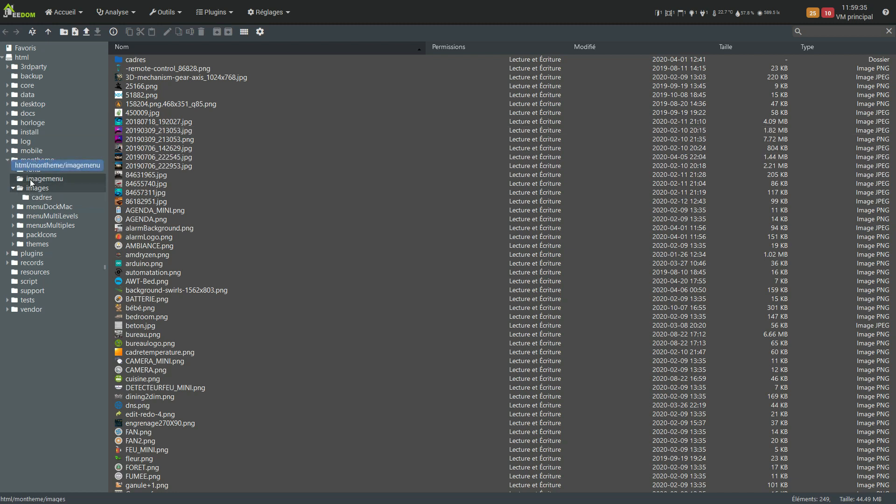
right_click(138, 238)
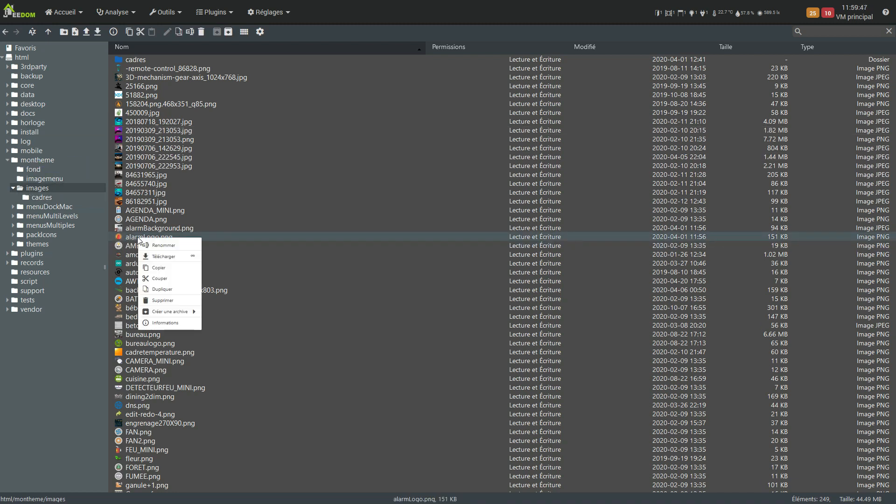
left_click(167, 323)
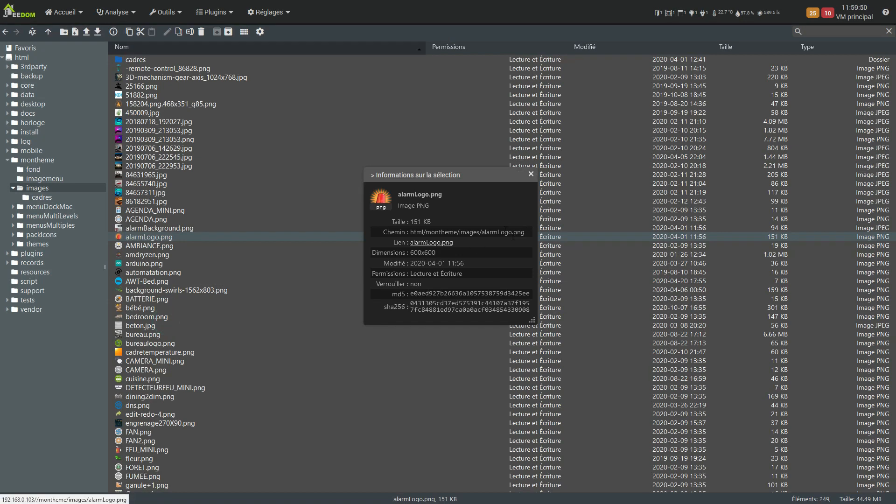
left_click_drag(527, 233, 423, 232)
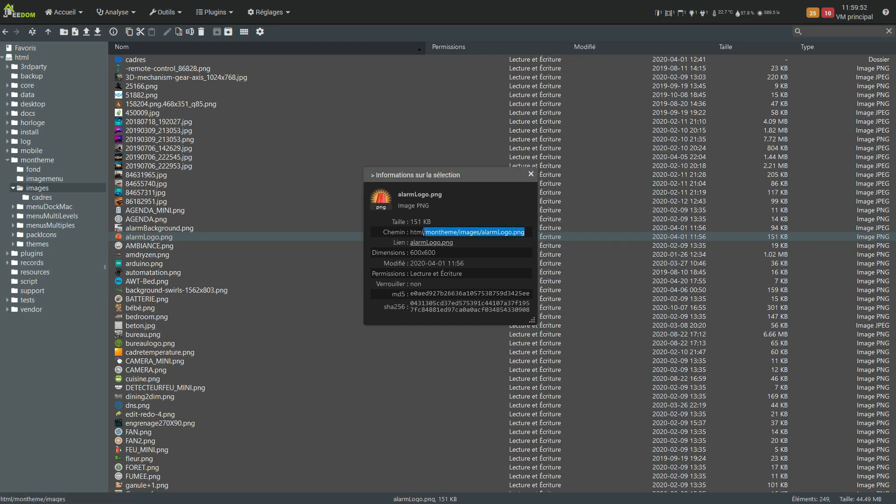
key("ctrl+c")
Return to the Youdesign page and replace the title pictogram's image path with -remote-control_86828.png
mouse_move(80, 2)
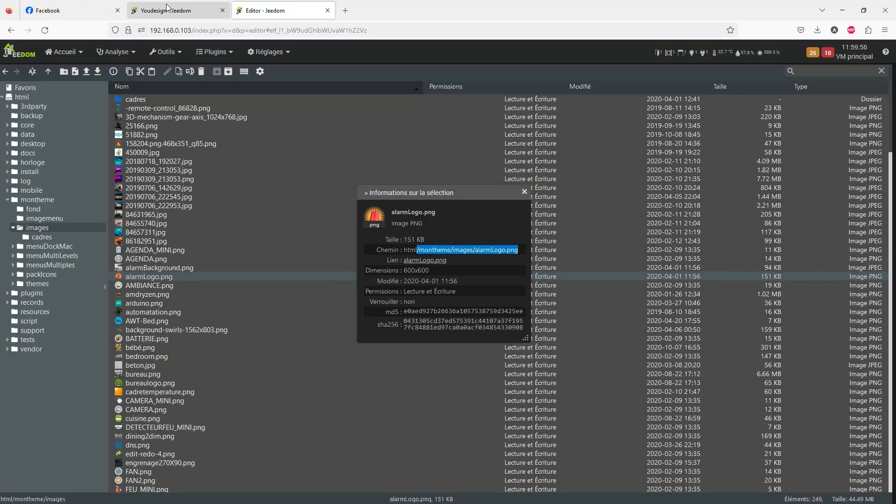
left_click(163, 8)
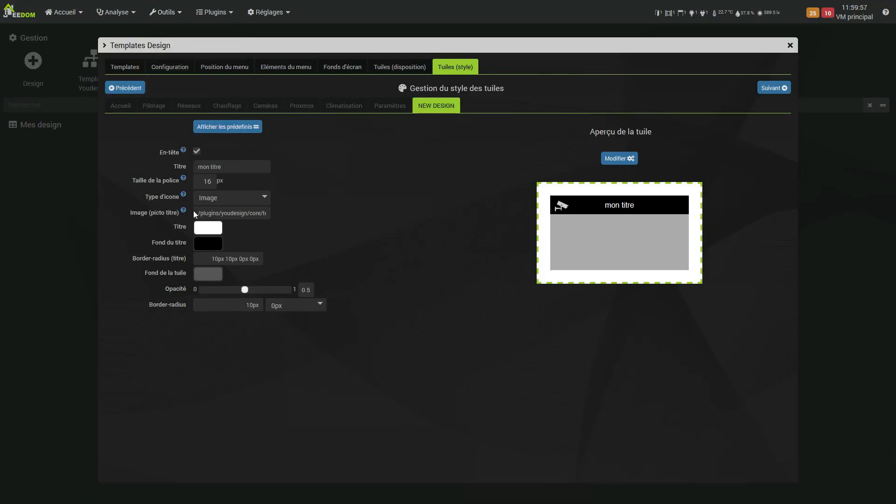
left_click_drag(197, 212, 313, 215)
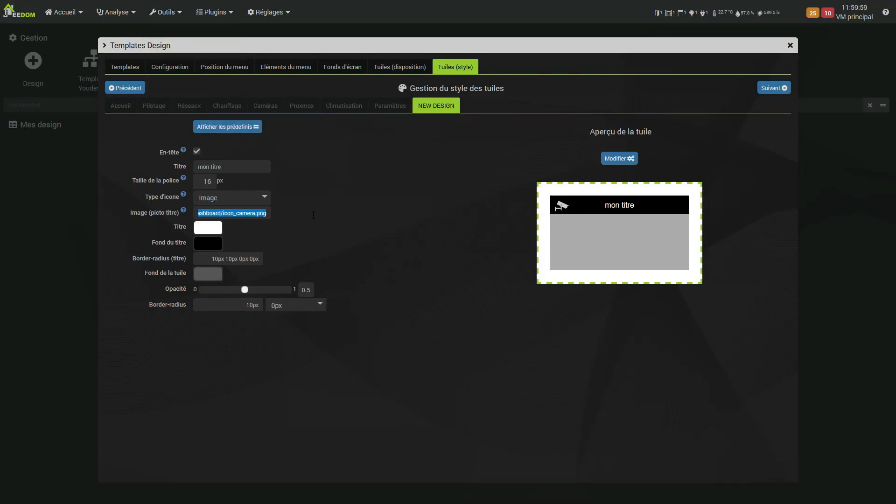
key("ctrl+v")
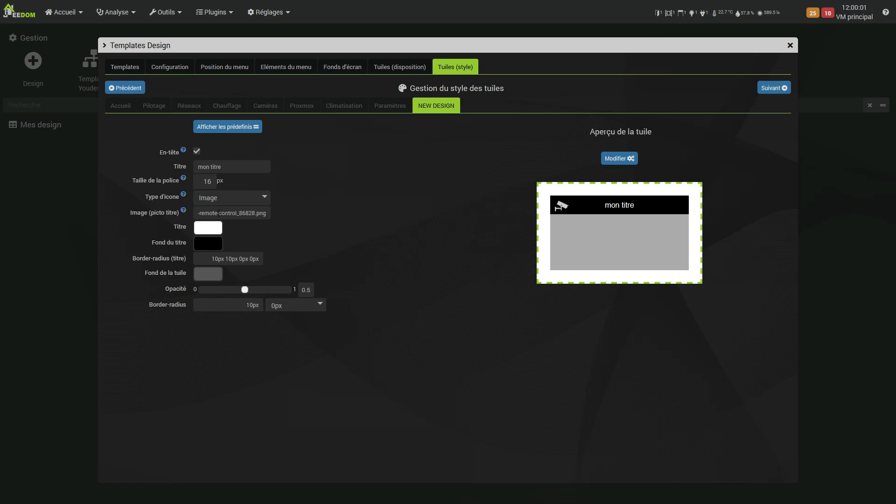
triple_click(245, 213)
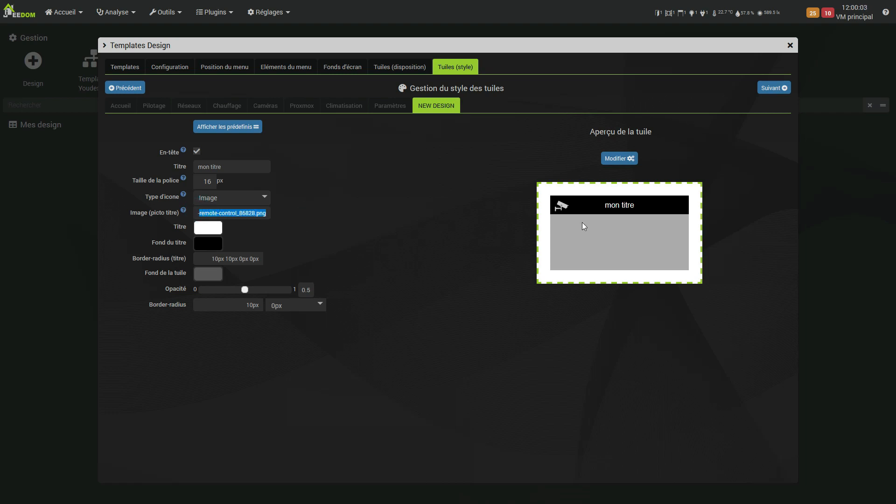
left_click(348, 242)
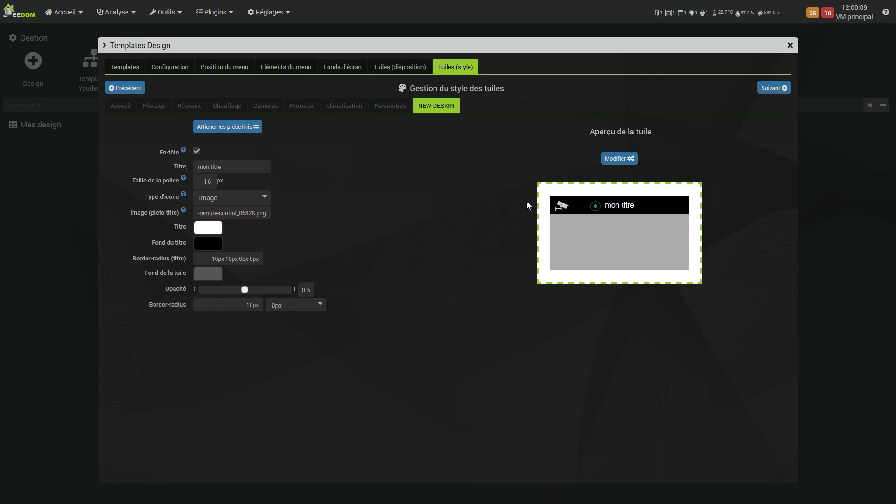
Set the tile's title colour to red and its title background to orange
left_click(207, 230)
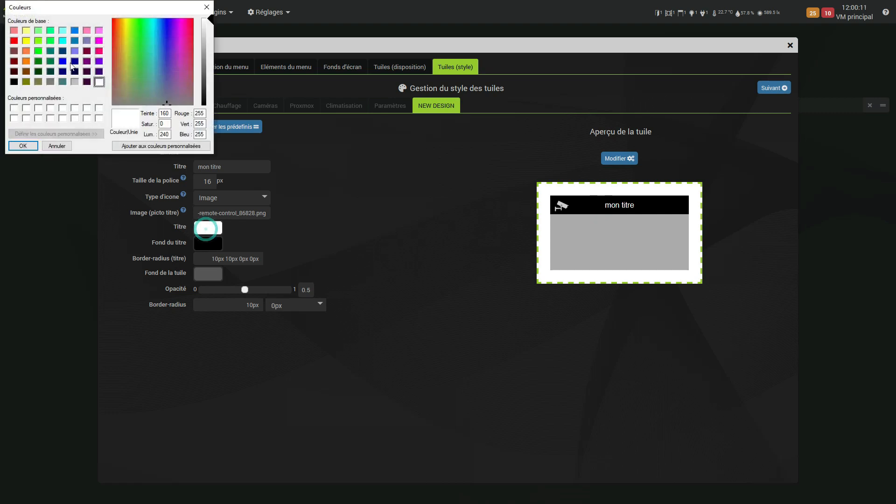
left_click(15, 42)
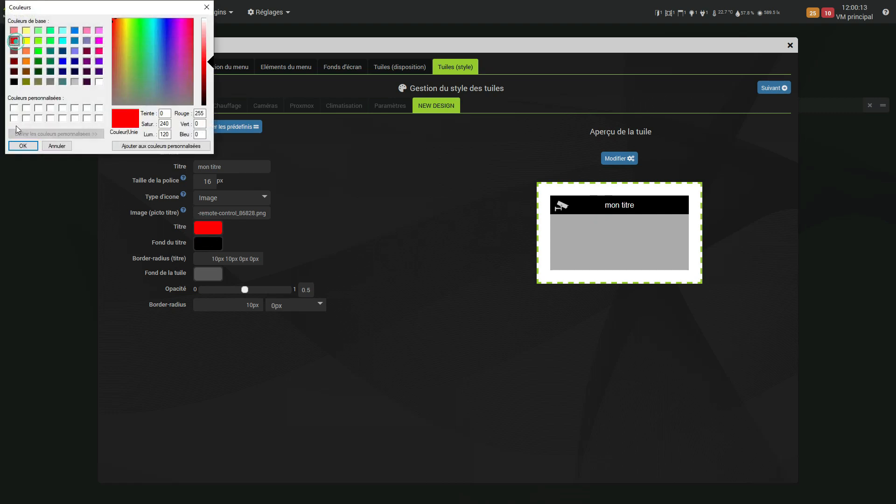
left_click(23, 145)
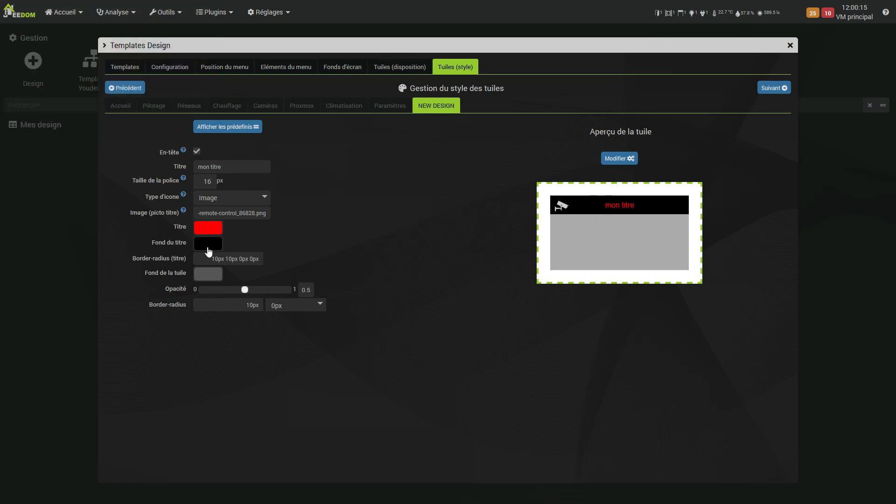
left_click(208, 245)
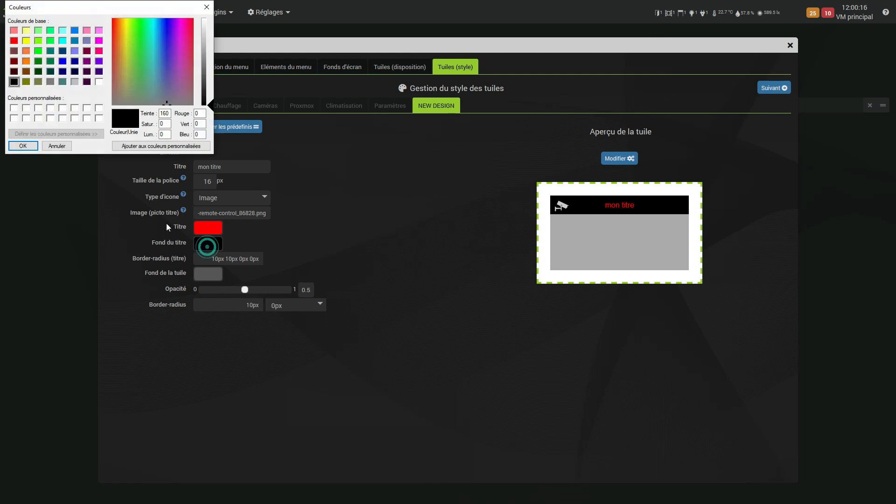
left_click(26, 61)
left_click(23, 145)
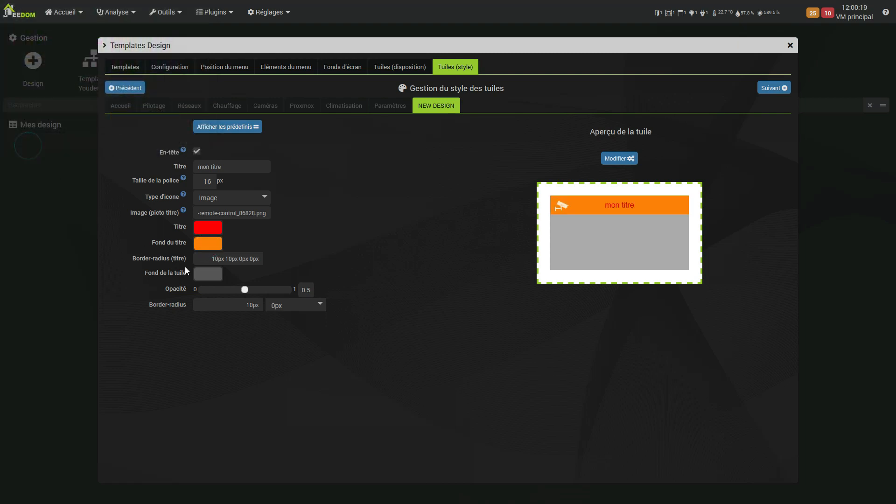
Set the tile background colour to bright green with RGB values 0, 255, 0
left_click(208, 276)
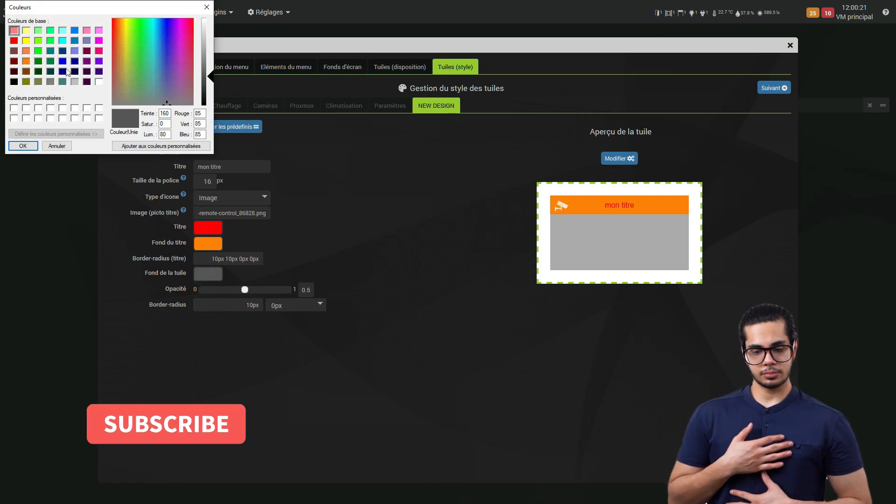
left_click(38, 51)
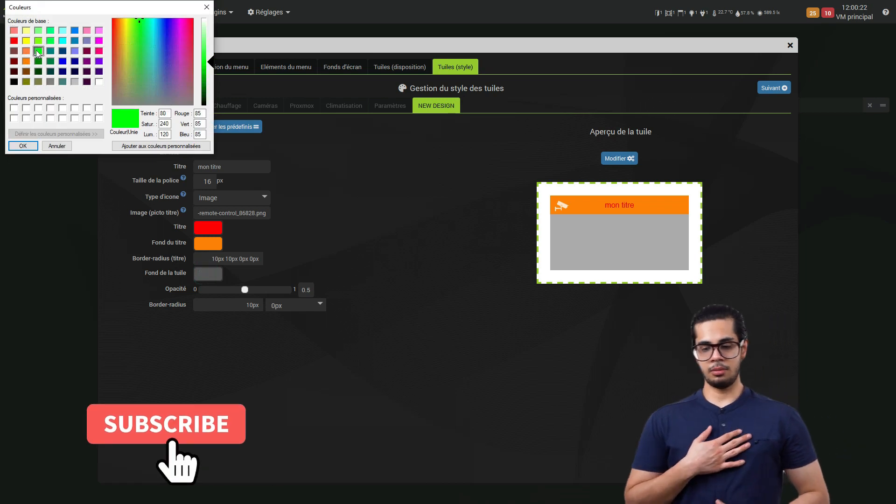
left_click(32, 147)
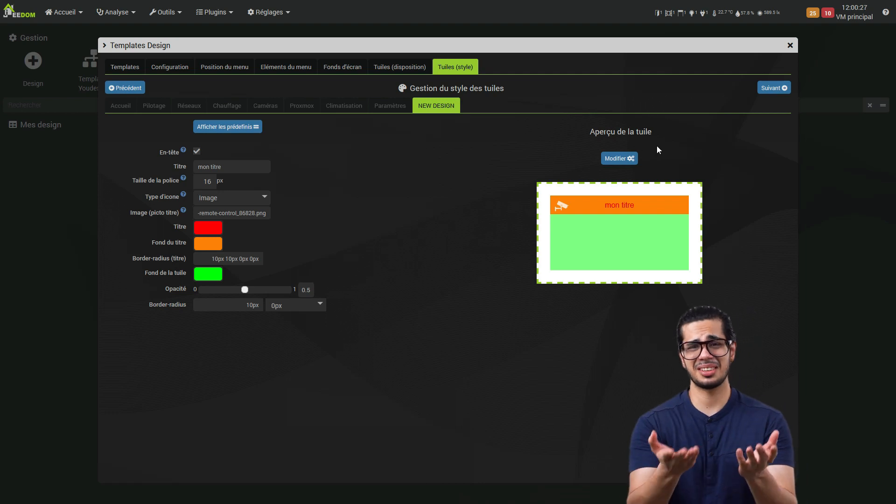
Proceed from the tile style to the resulting design and display its Réseaux page
left_click(774, 88)
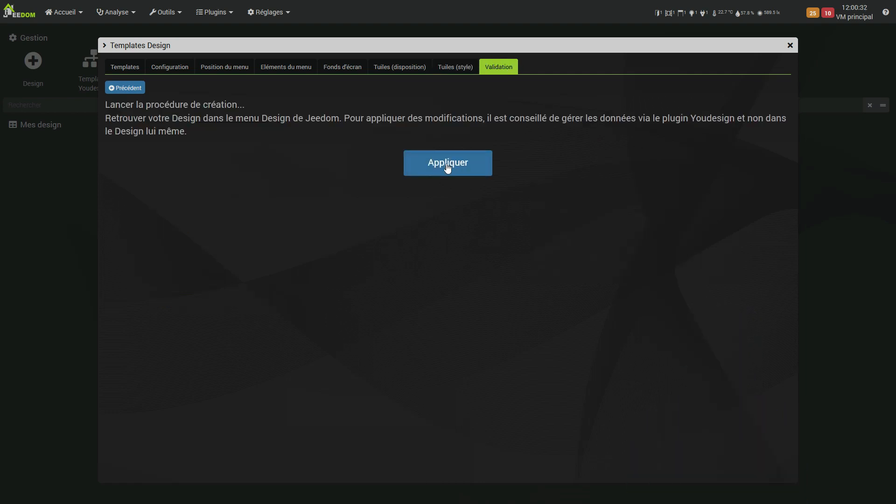
left_click(447, 164)
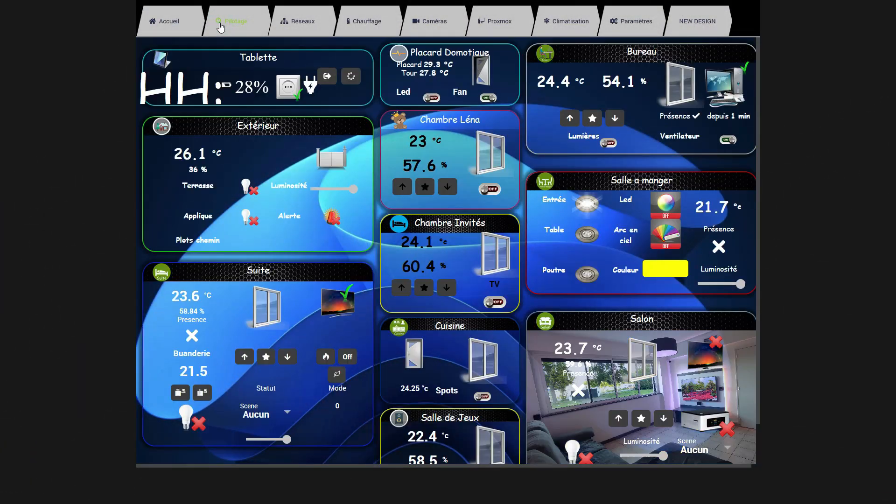
left_click(303, 23)
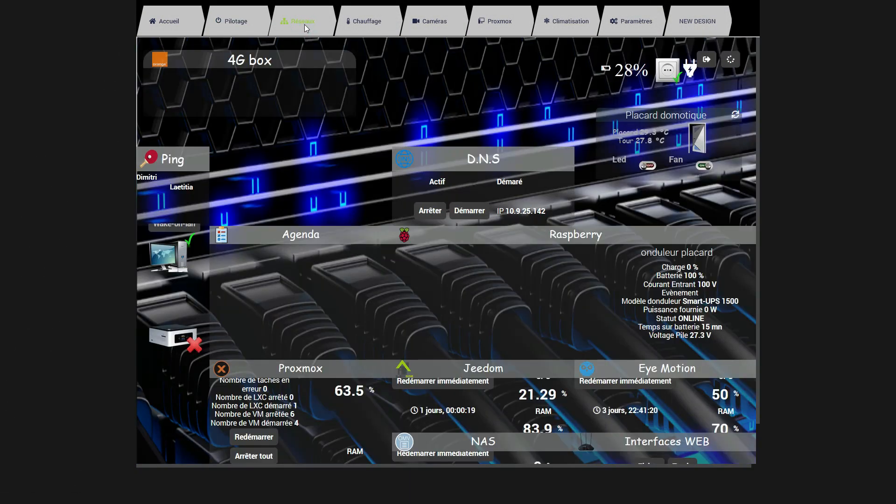
Browse the design's Chauffage, Caméras, Climatisation and Proxmox pages, ending on Climatisation
left_click(371, 24)
left_click(430, 20)
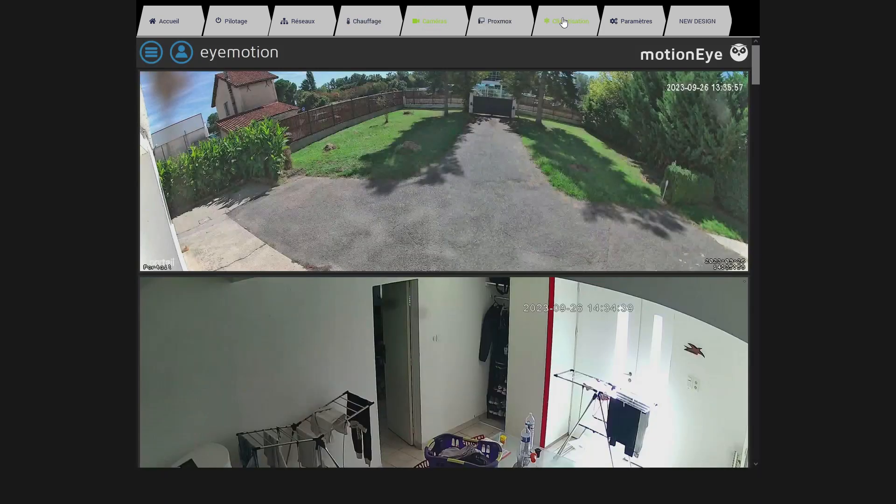
left_click(563, 21)
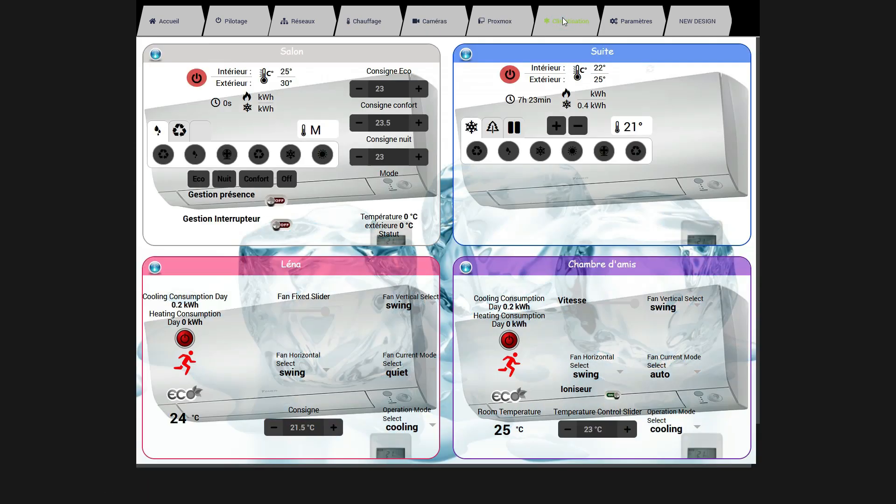
left_click(499, 22)
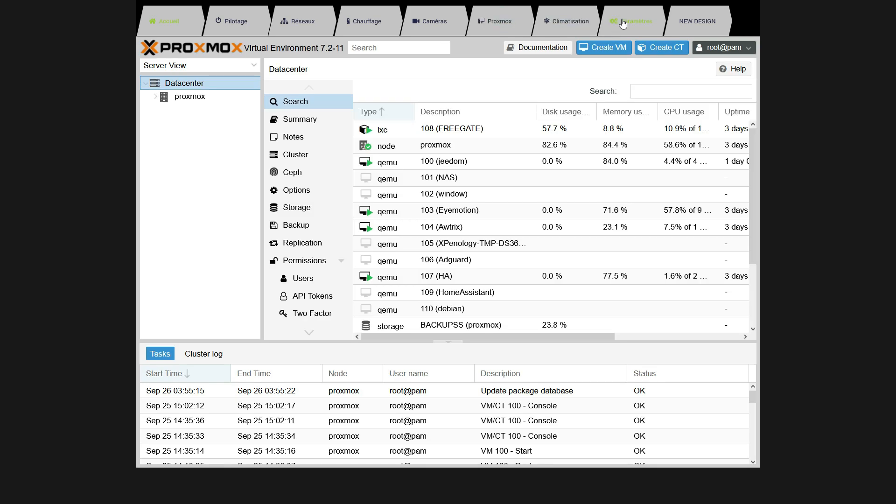
left_click(568, 26)
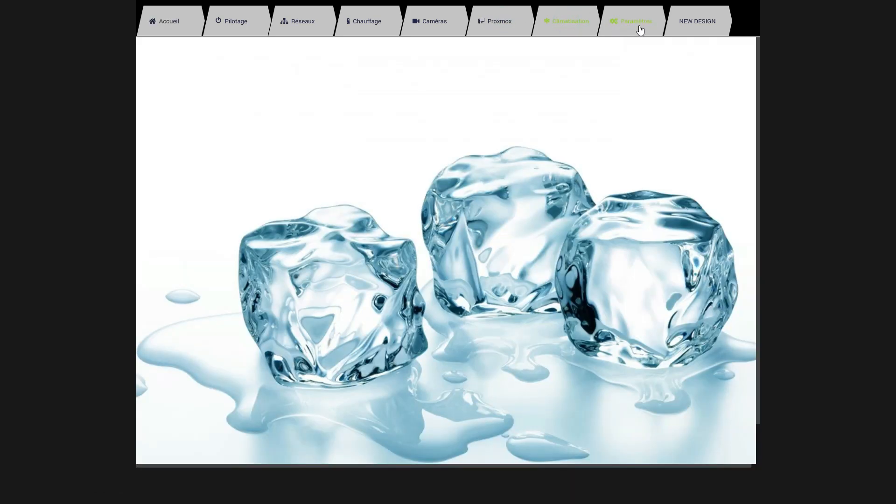
Test the Paramètres element's full-screen toggle, finishing in full screen, and display the NEW DESIGN page
left_click(639, 28)
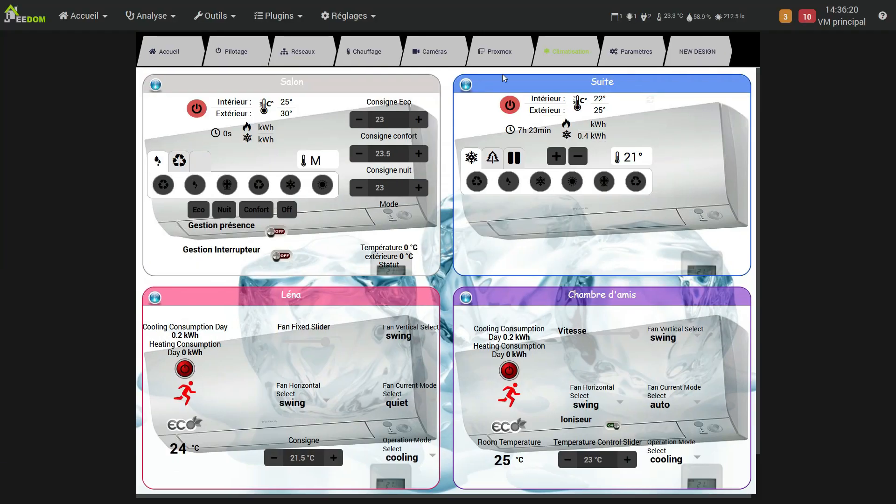
left_click(630, 55)
left_click(630, 26)
left_click(632, 54)
left_click(707, 21)
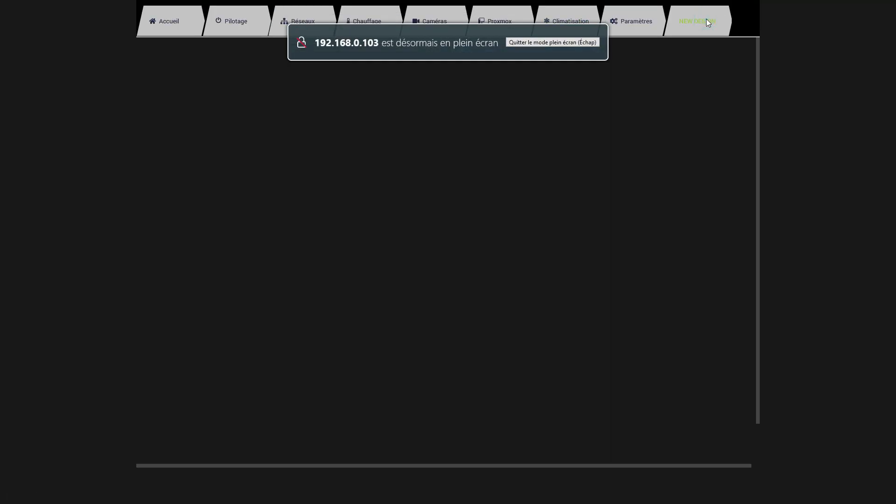
Return to the Youdesign page, move the Climatisation menu element directly below Chauffage, and save the change
key("super")
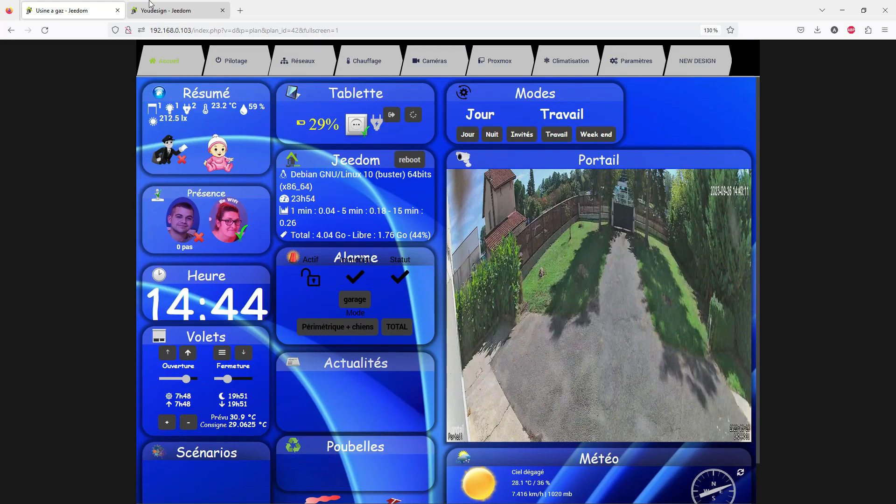
left_click(155, 4)
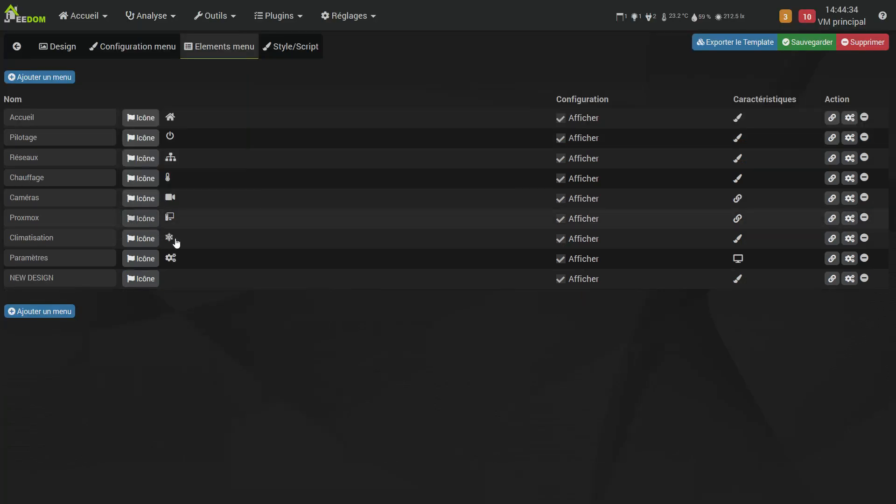
left_click(247, 242)
left_click_drag(247, 242, 255, 183)
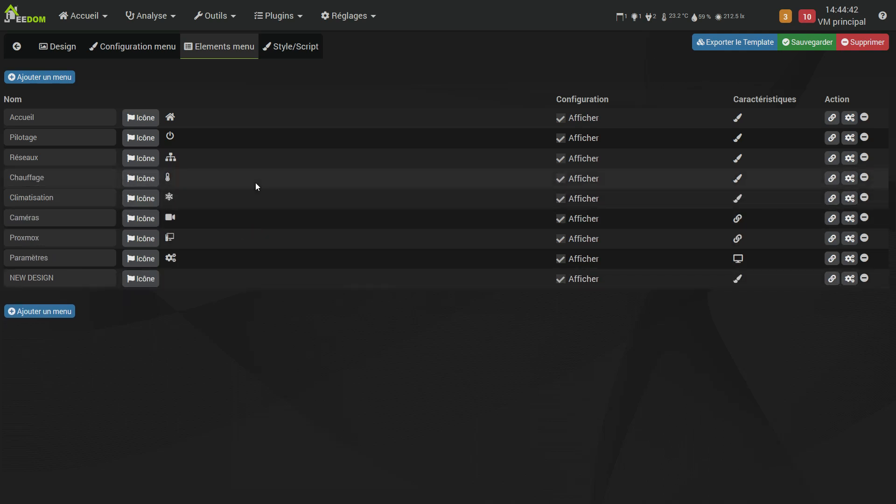
left_click(810, 49)
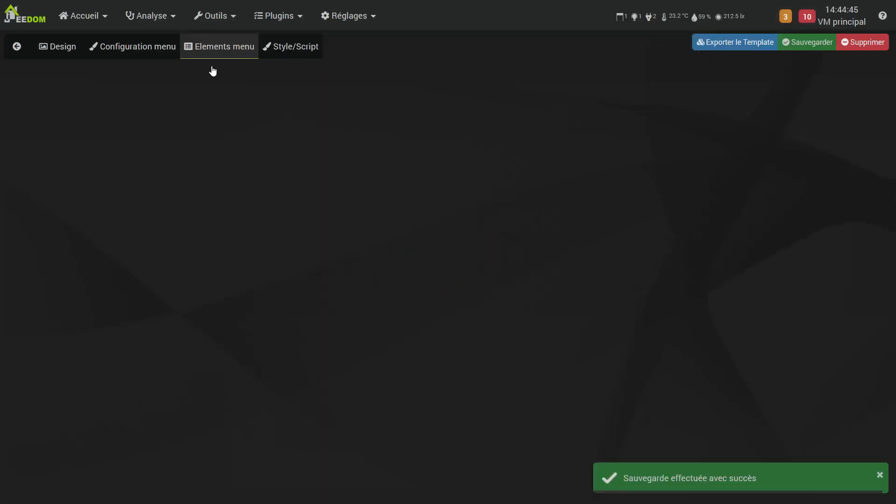
Return to the Usine a gaz design and toggle edit mode on and off on its NEW DESIGN page to reveal the tile configuration gears
left_click(49, 1)
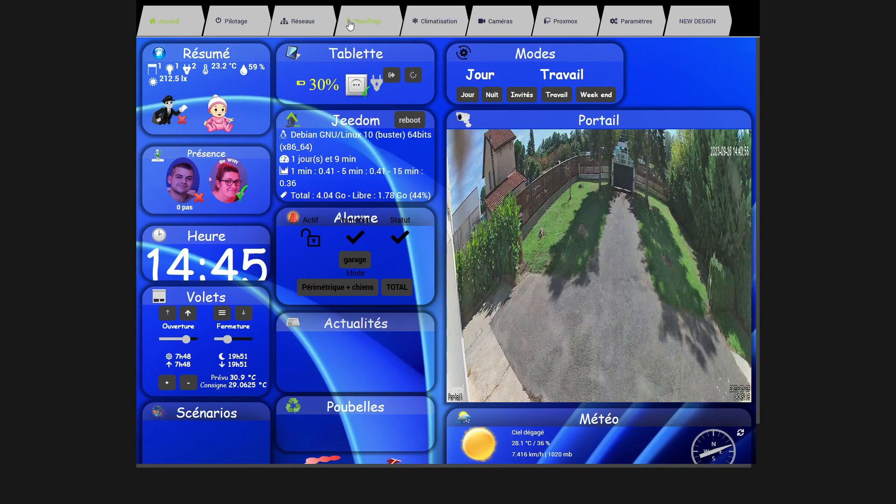
mouse_move(82, 4)
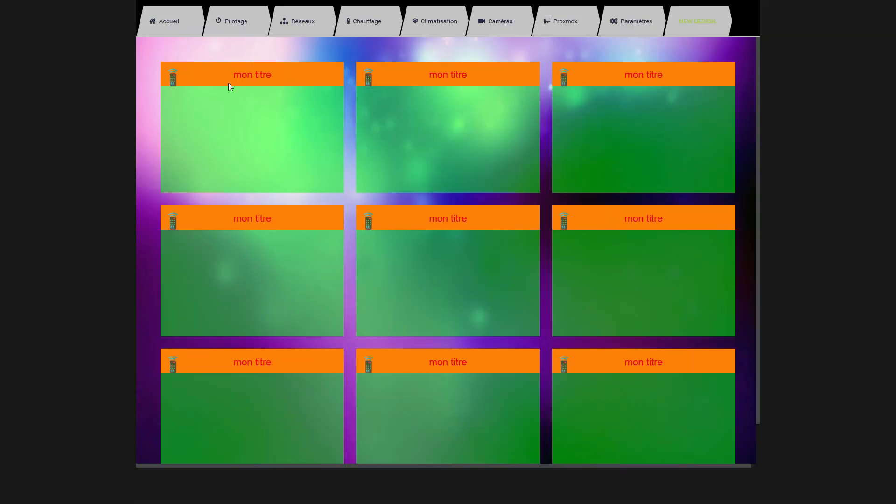
right_click(59, 98)
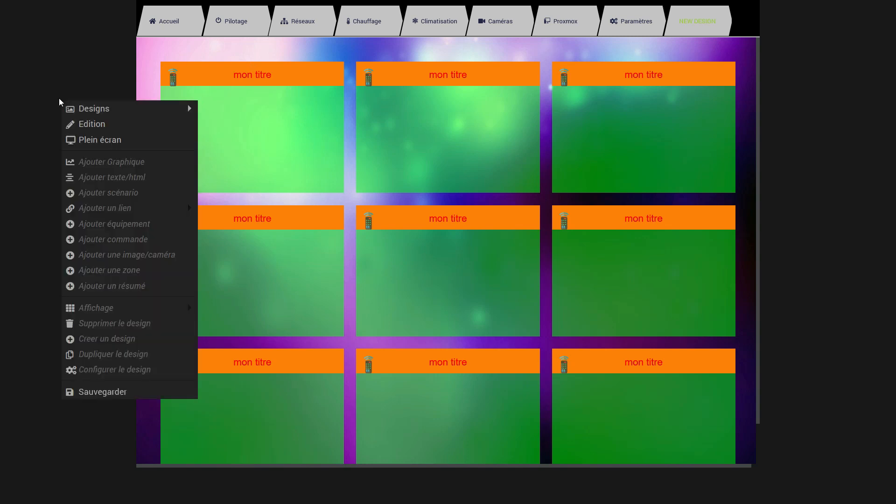
left_click(120, 125)
right_click(243, 49)
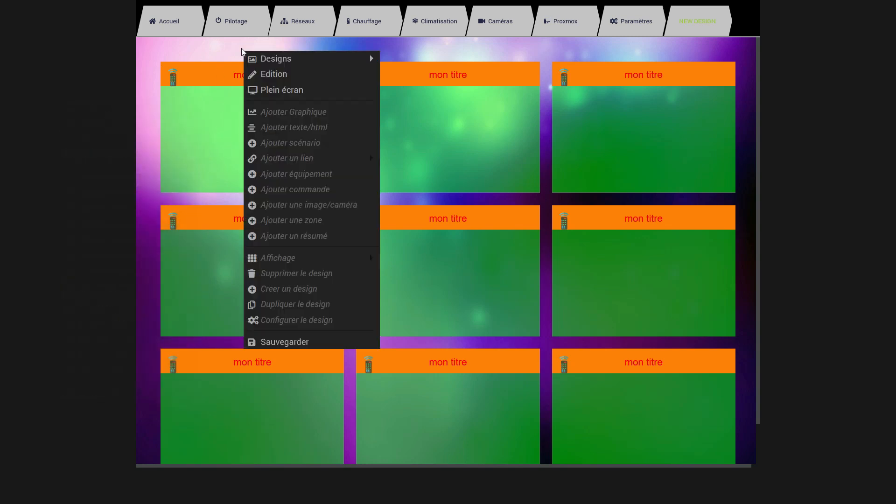
left_click(265, 74)
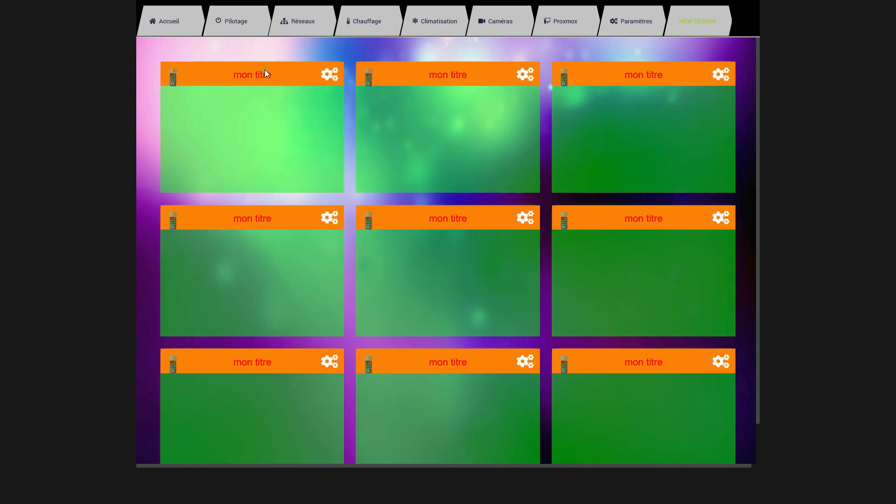
Turn the design's edit mode on and off once more
right_click(53, 67)
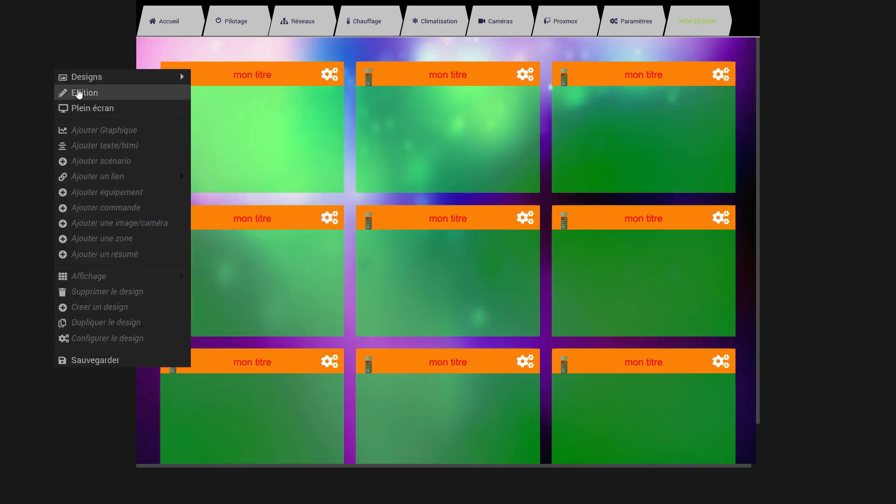
left_click(78, 90)
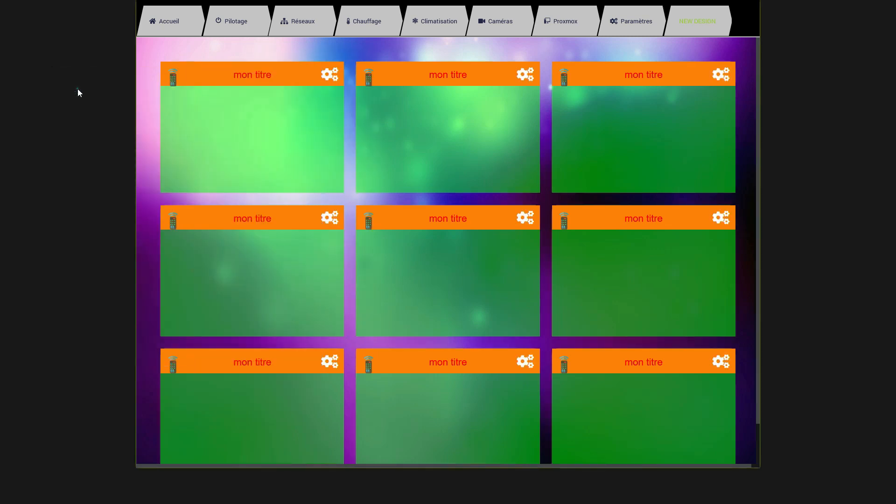
right_click(101, 67)
left_click(120, 90)
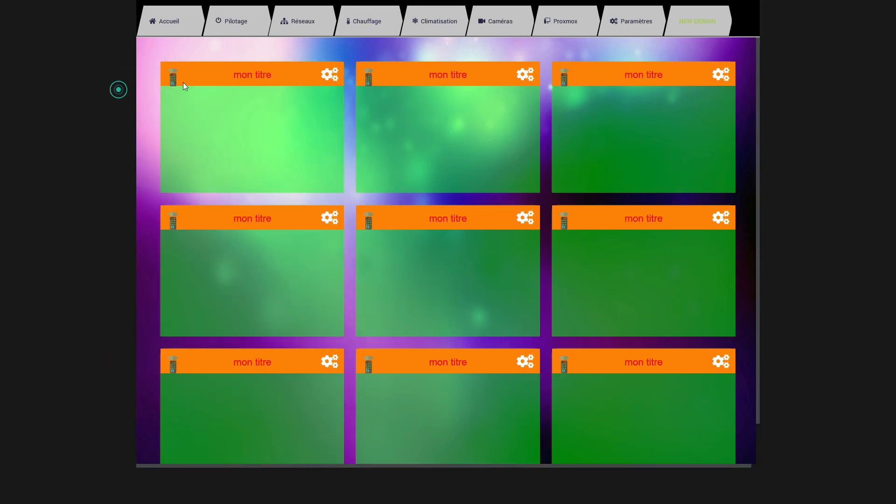
Open the first tile's Youdesign configuration and set its title colour to white
left_click(331, 77)
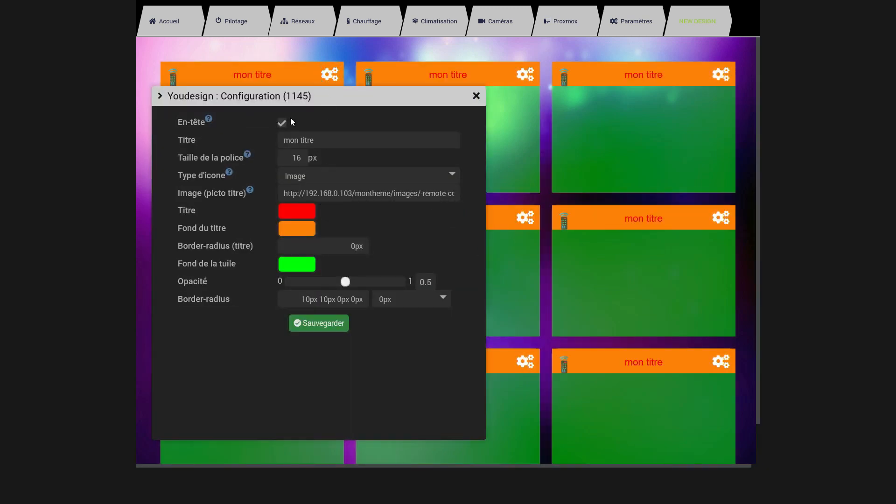
left_click(304, 215)
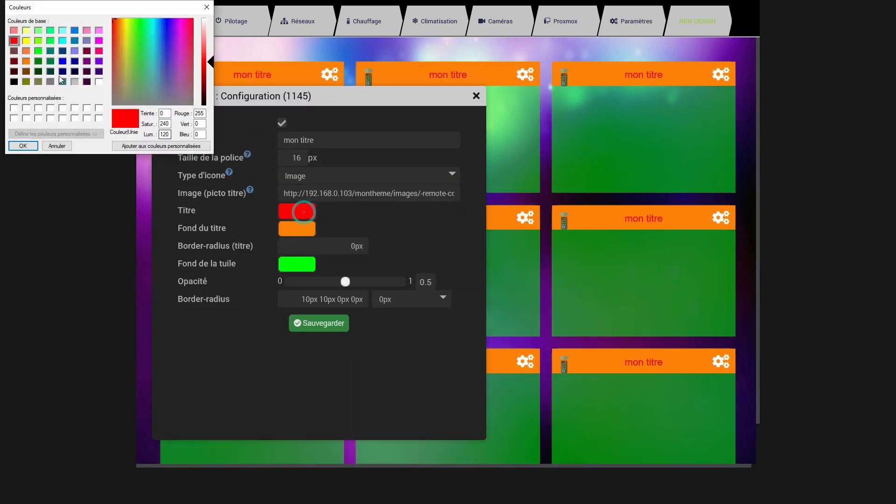
left_click(99, 82)
left_click(17, 145)
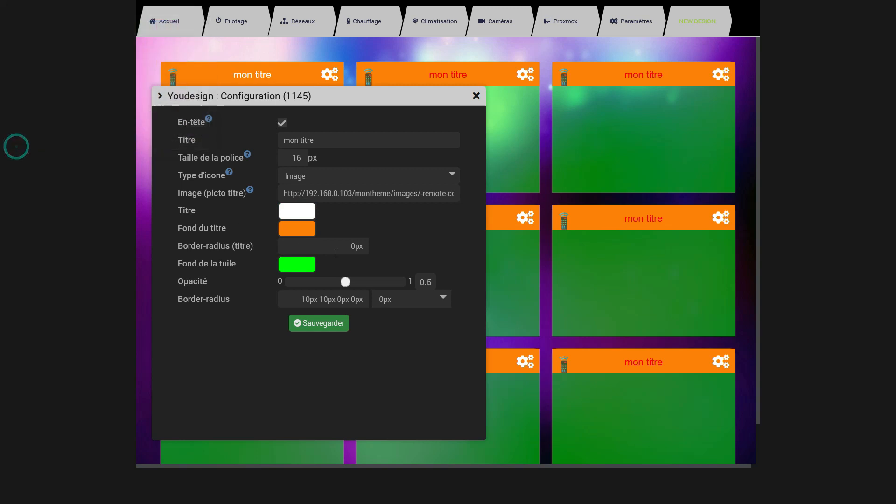
Set the first tile's title background to dark grey
left_click(299, 228)
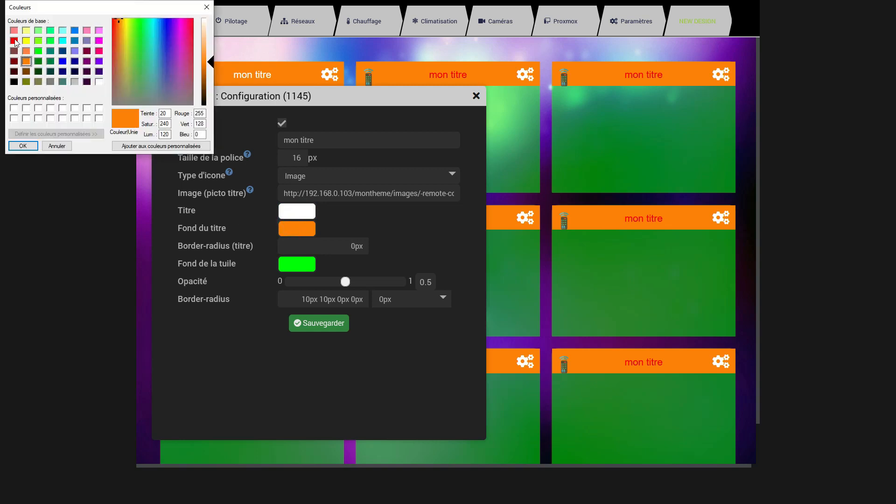
left_click(14, 81)
left_click_drag(204, 99, 208, 87)
left_click(24, 145)
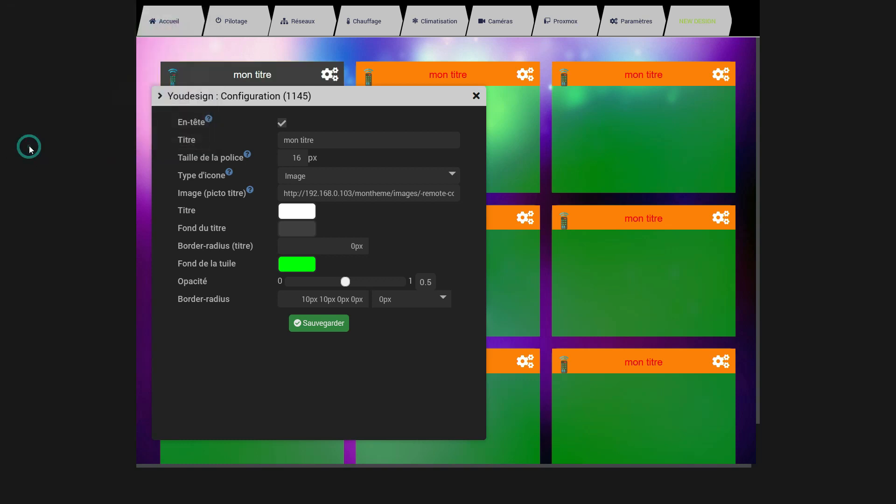
Set the first tile's background colour to grey with RGB values 160, 160, 160
left_click(297, 267)
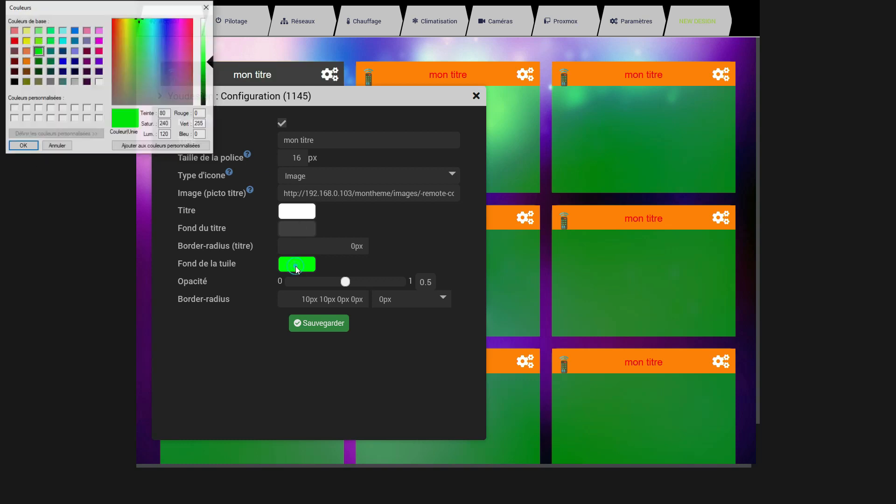
left_click(99, 82)
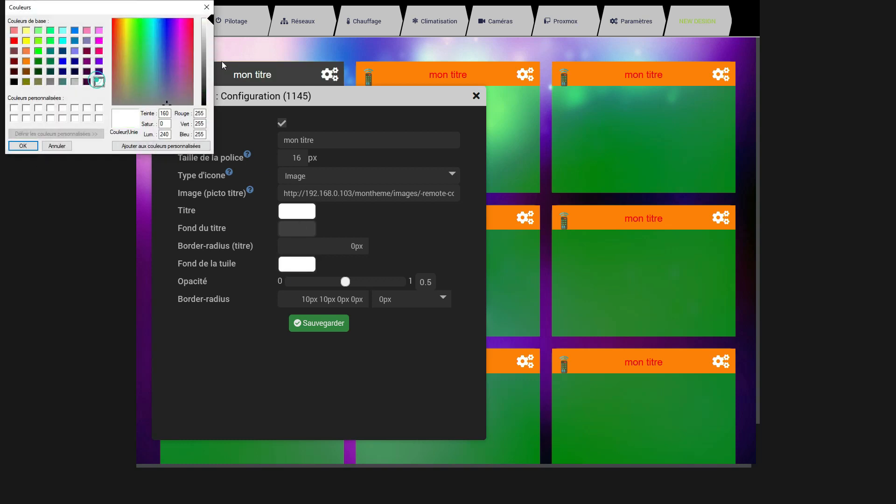
left_click_drag(204, 42, 208, 51)
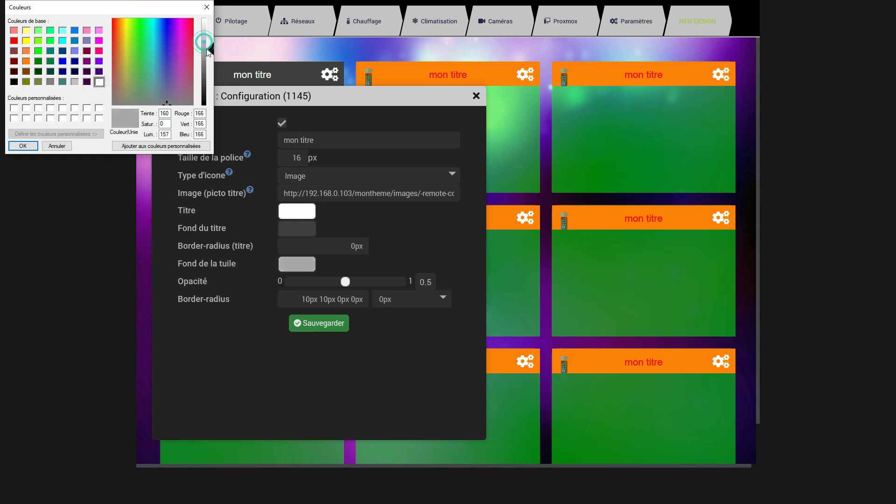
left_click(21, 146)
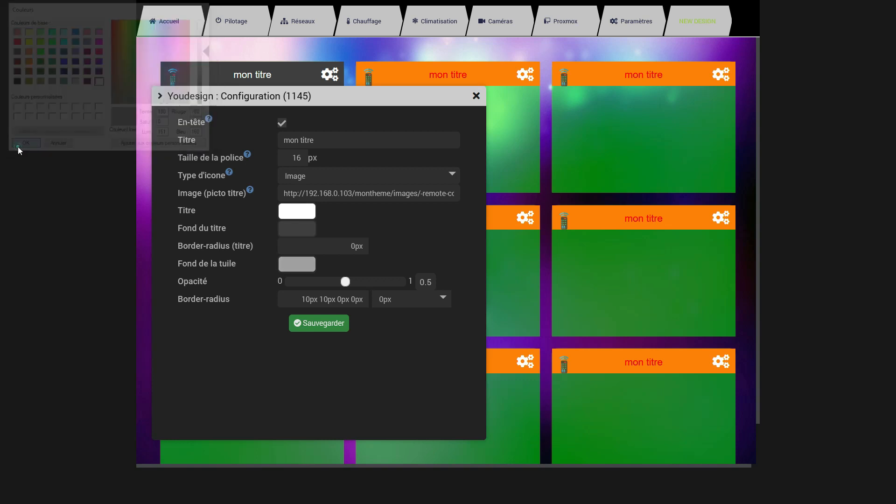
Change the first tile's icon type to Icone with the chicken pictogram, then save and close its configuration
left_click(363, 179)
left_click(319, 204)
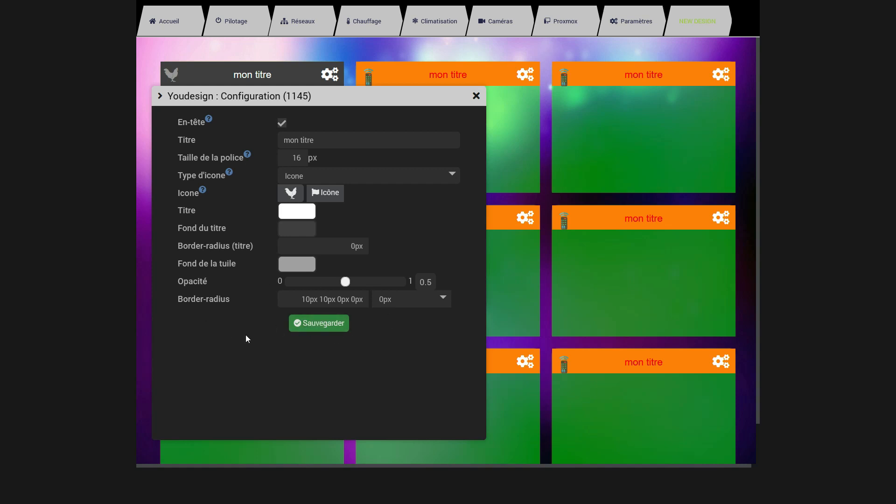
left_click(329, 329)
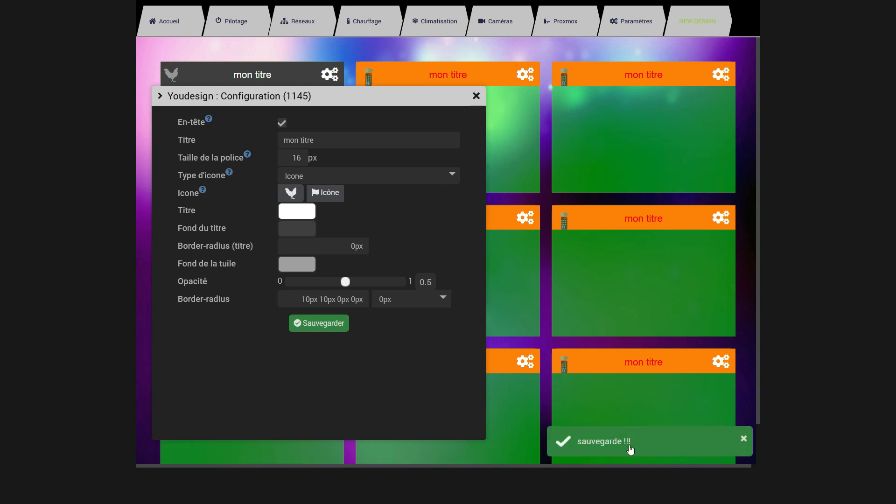
left_click(475, 96)
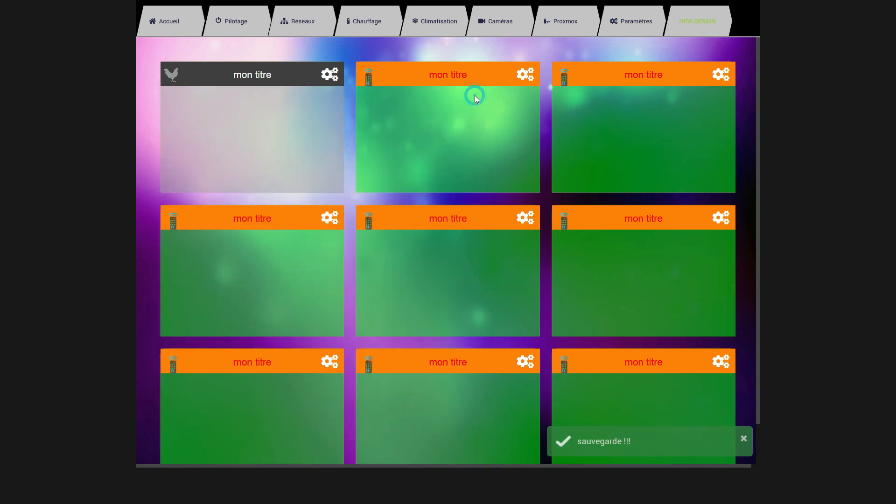
Review the first tile's display parameters, from its size and background colour down to the HTML text
right_click(260, 91)
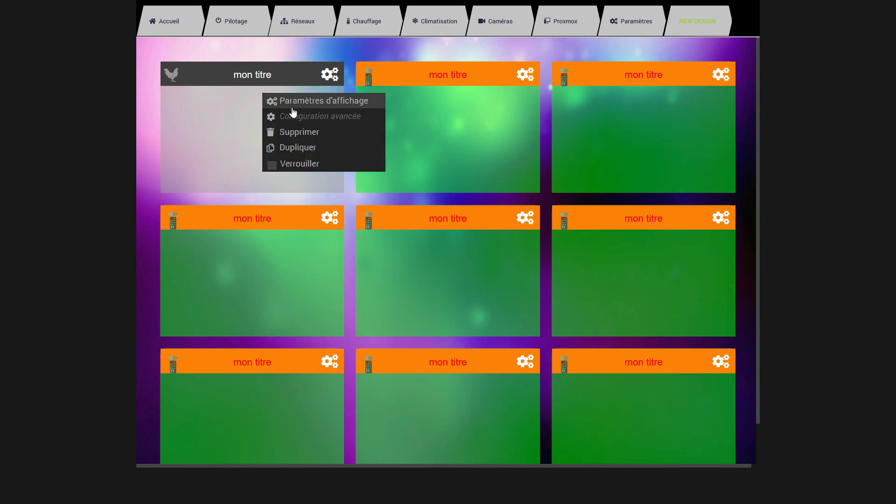
left_click(298, 101)
scroll(379, 265, "down", 9)
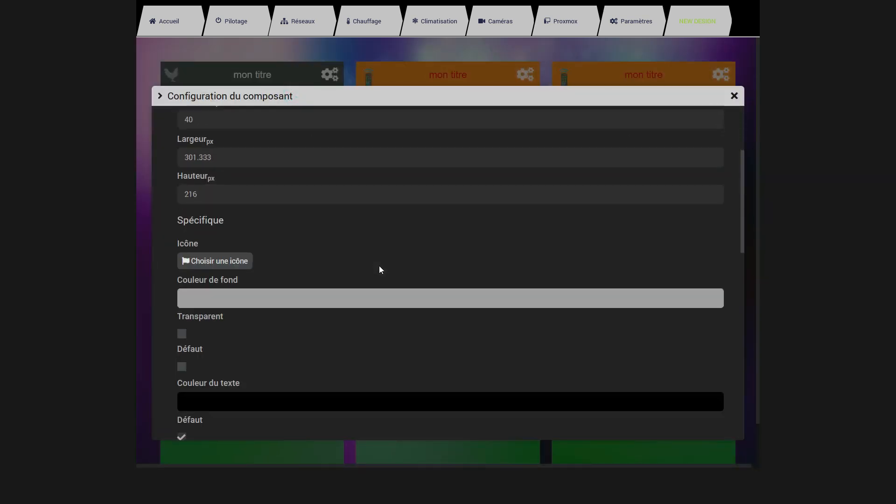
scroll(383, 292, "down", 6)
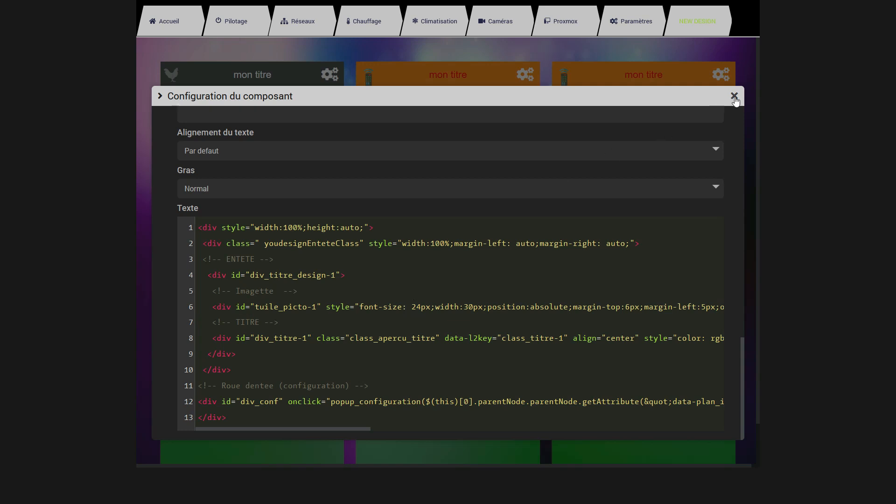
Close the tile's configuration, leave full-screen mode and open the Usine a gaz-NEW DESIGN design
key("Escape")
left_click(625, 55)
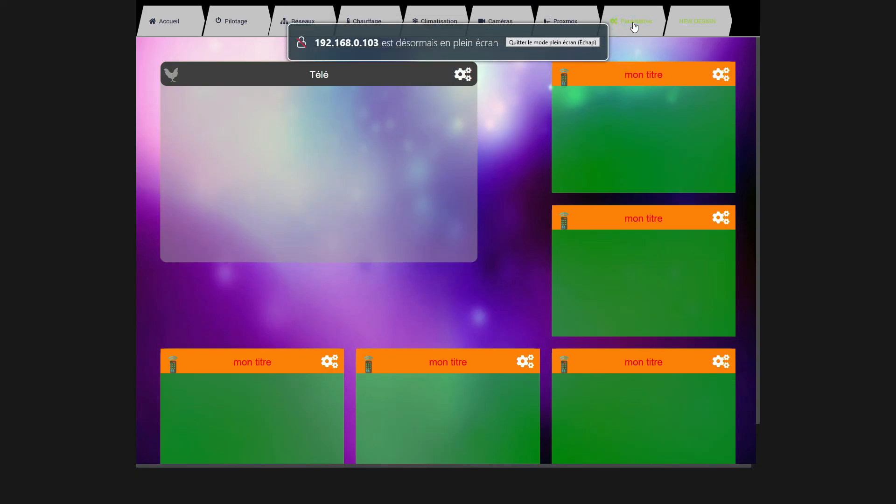
key("Escape")
left_click(82, 15)
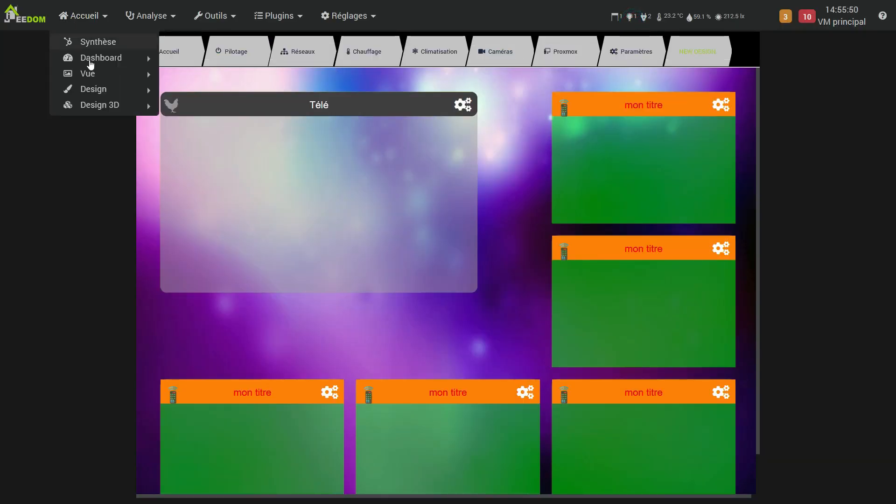
mouse_move(97, 91)
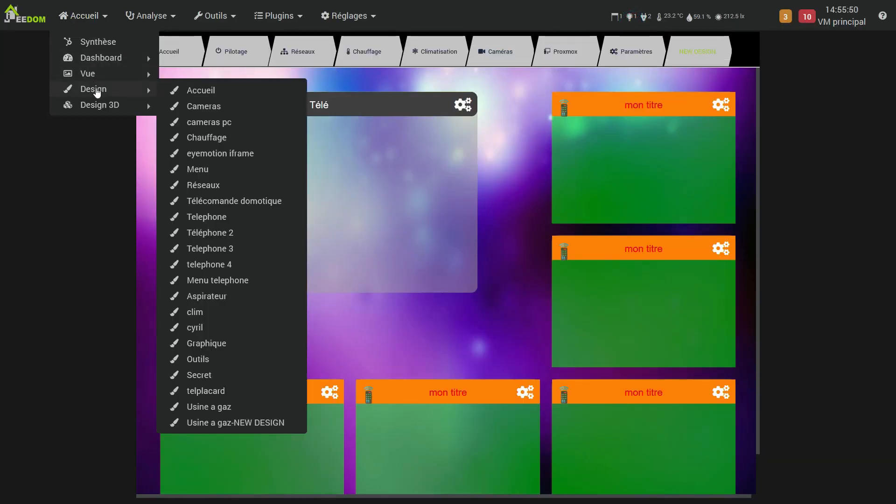
left_click(225, 419)
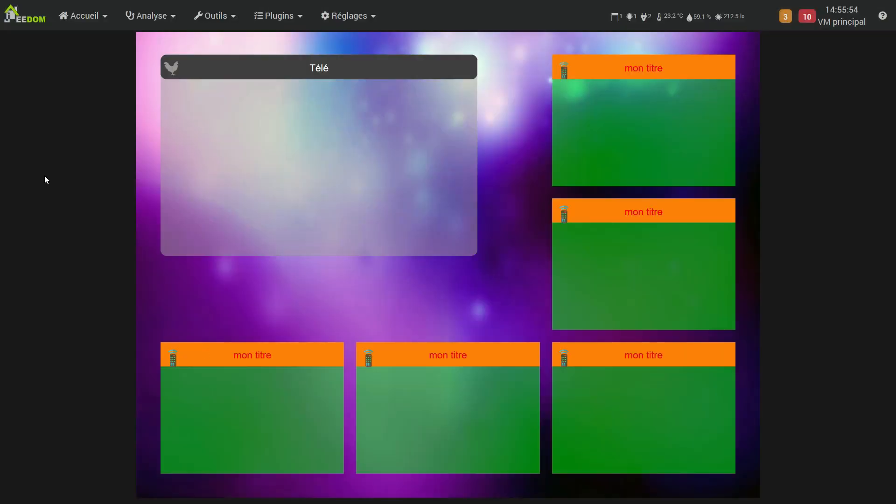
Turn on edit mode for the design and enlarge the Télé tile, mainly downwards
right_click(96, 177)
left_click(119, 200)
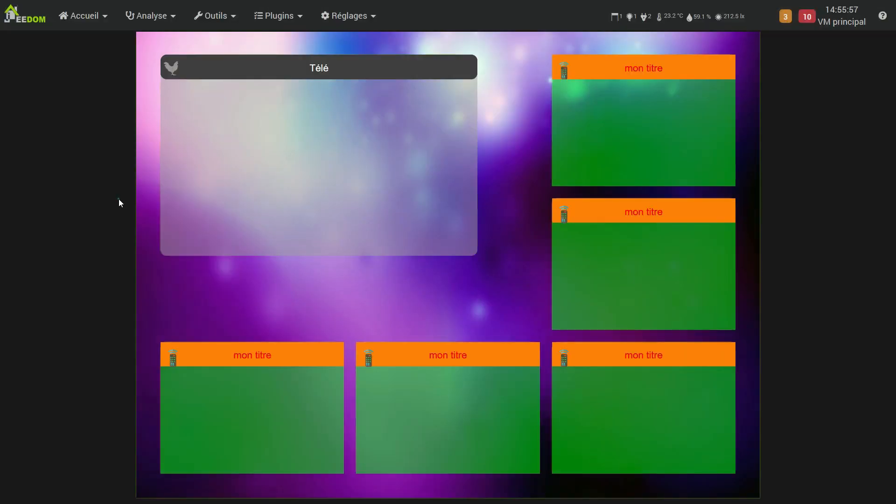
left_click_drag(481, 263, 484, 310)
Show a 10x10 grid on the design and enable snapping elements to the grid
right_click(514, 298)
mouse_move(572, 210)
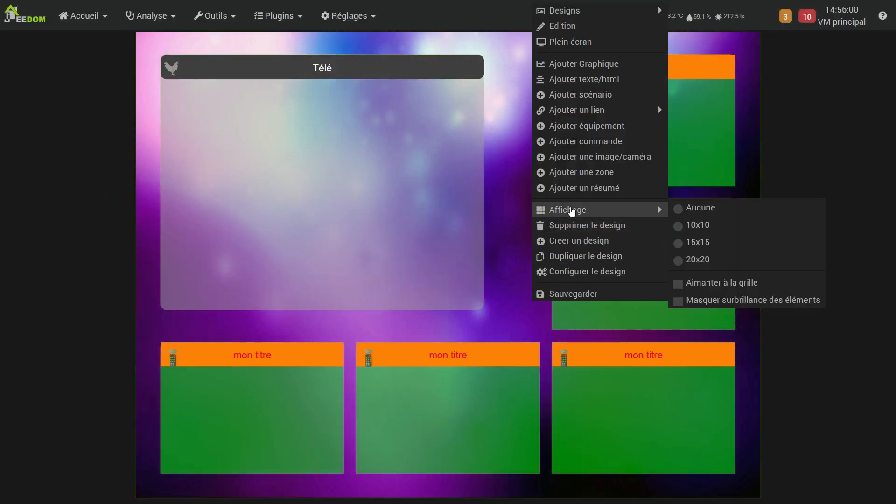
left_click(702, 225)
left_click(696, 284)
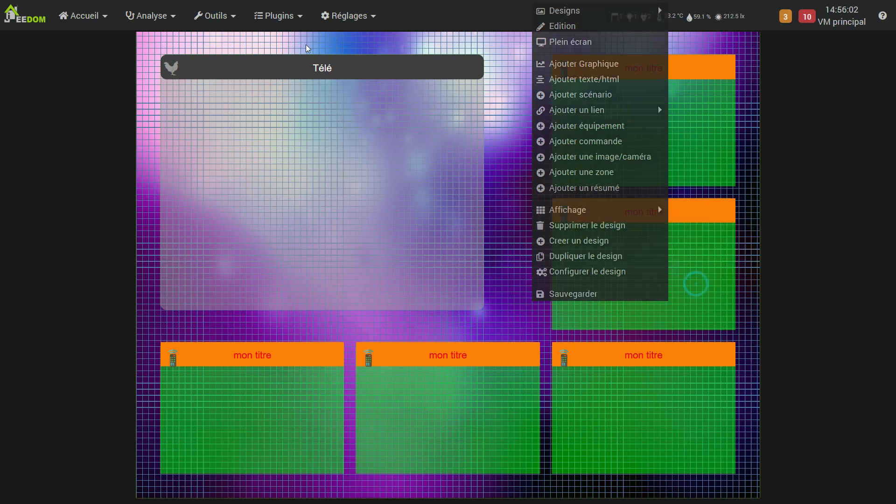
Move the Télé tile up to Y 30 px, resize it to about 620 by 470 px, and leave edit mode
left_click_drag(362, 65, 360, 55)
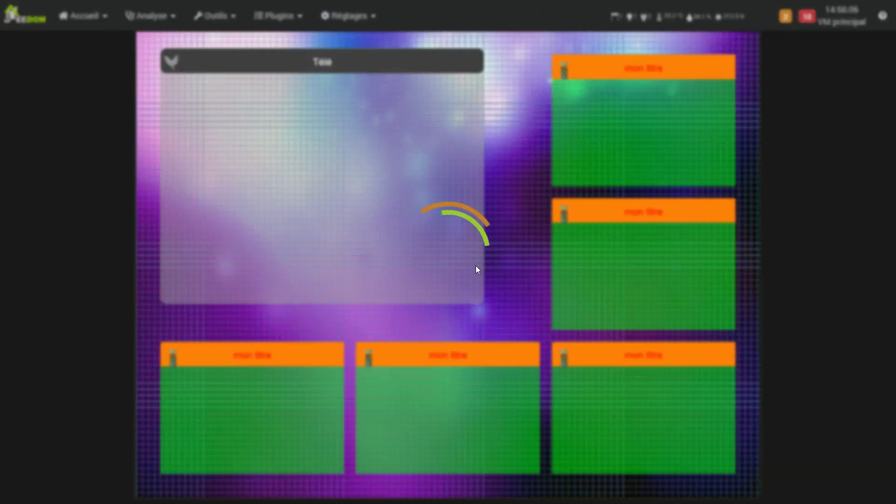
left_click_drag(482, 301, 538, 334)
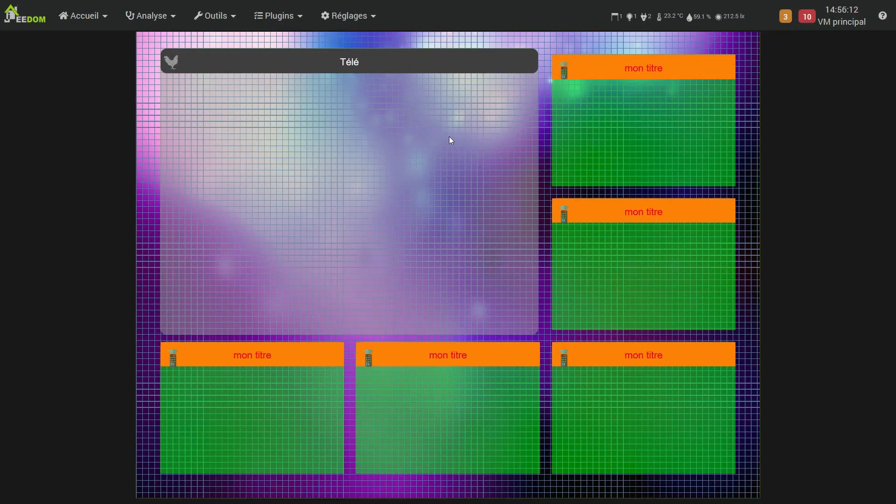
right_click(541, 40)
left_click(574, 65)
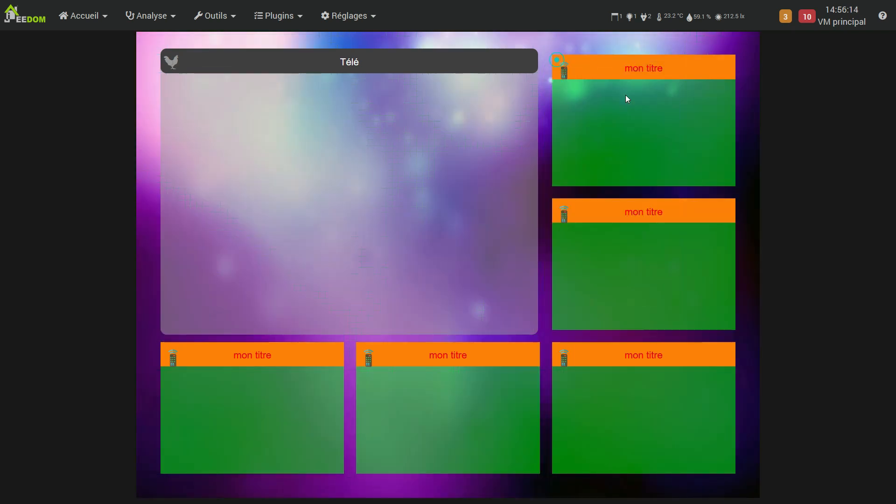
Add "border: 2px ridge rgba( 18, 205, 214,1); Border-radius:10px;" to the youdesignEnteteClass div style in the Télé tile's HTML text and save
right_click(561, 43)
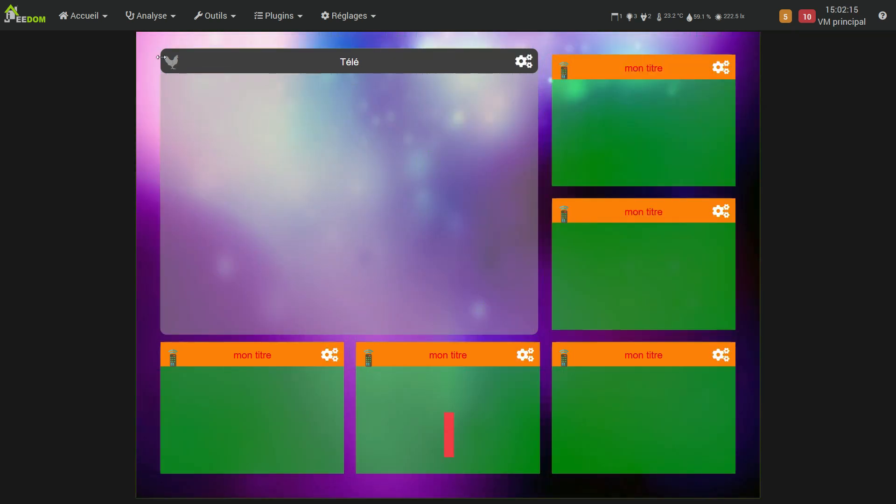
right_click(162, 57)
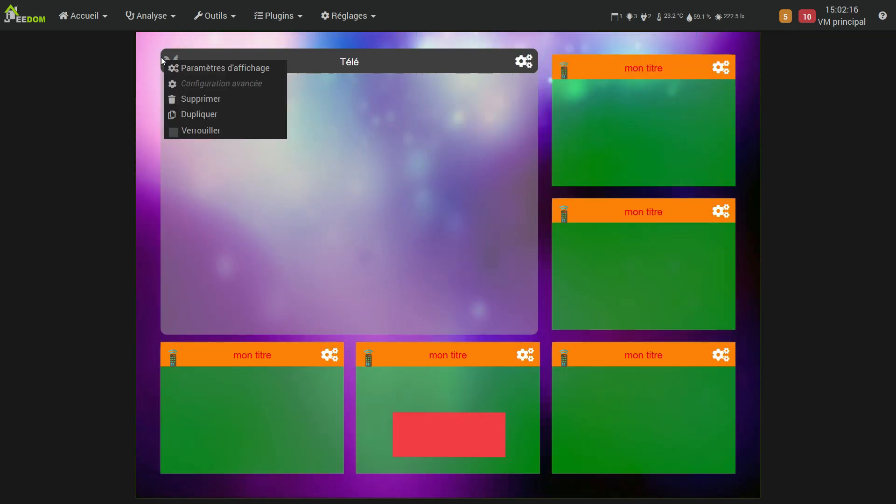
left_click(179, 68)
scroll(525, 343, "down", 4)
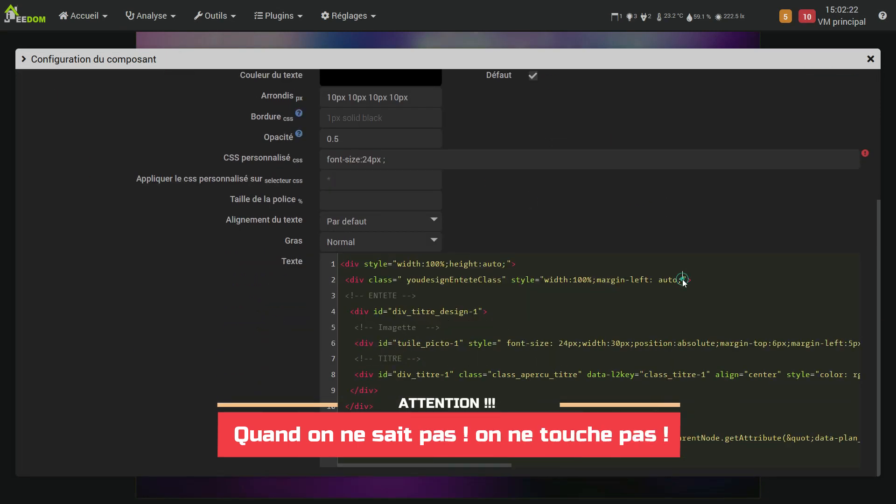
type("border: 2px ridge rgba( 18, 205, 214,1); Border-radius:10px;")
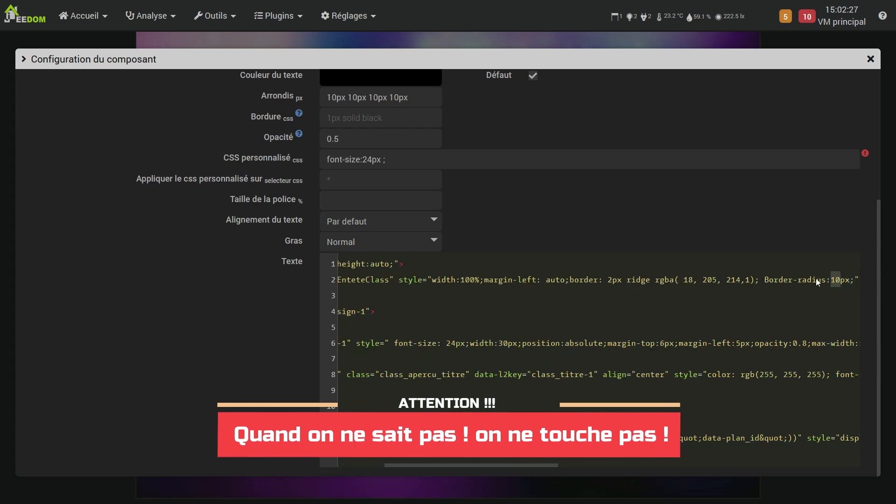
scroll(812, 233, "up", 5)
left_click(822, 96)
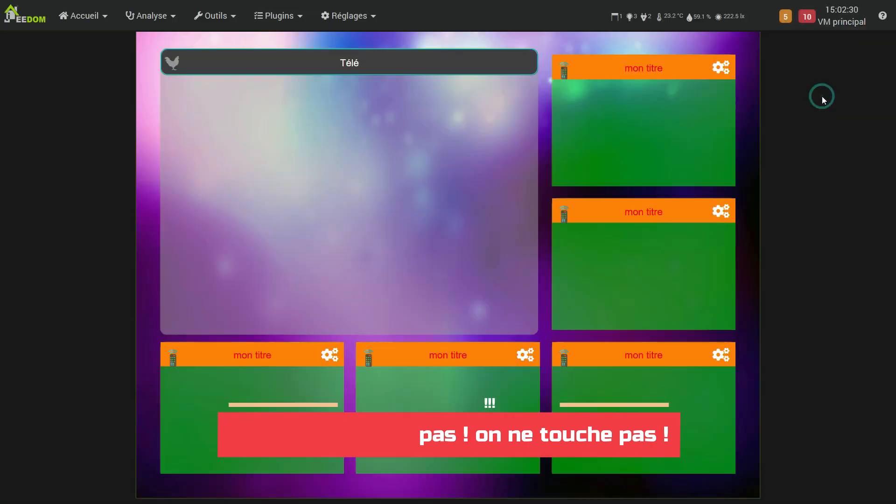
Append "border: 2px ridge rgba( 18, 205, 214,1); Border-radius:10px;" to the Télé tile's custom CSS
right_click(166, 75)
left_click(169, 75)
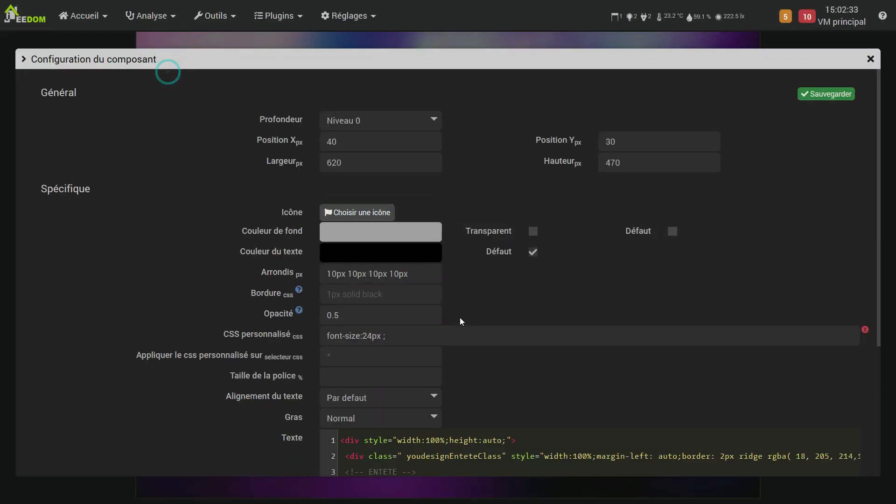
scroll(460, 317, "down", 3)
left_click(402, 202)
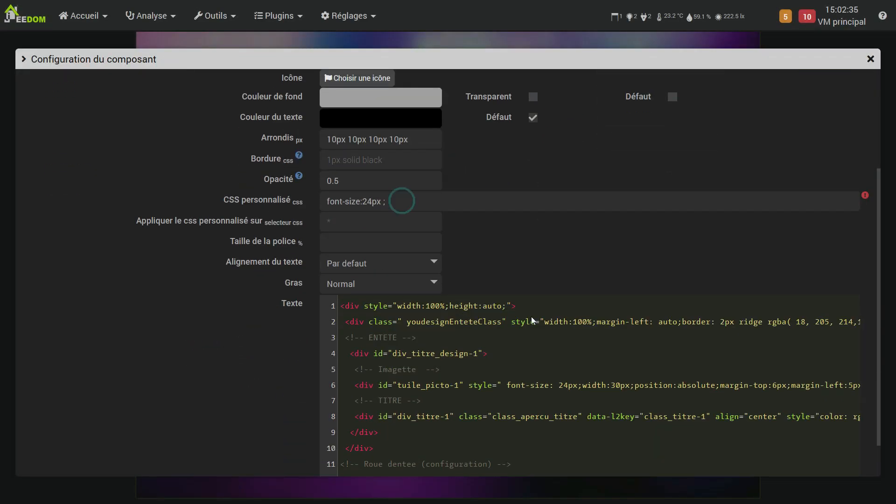
type("border: 2px ridge rgba( 18, 205, 214,1); Border-radius:10px;")
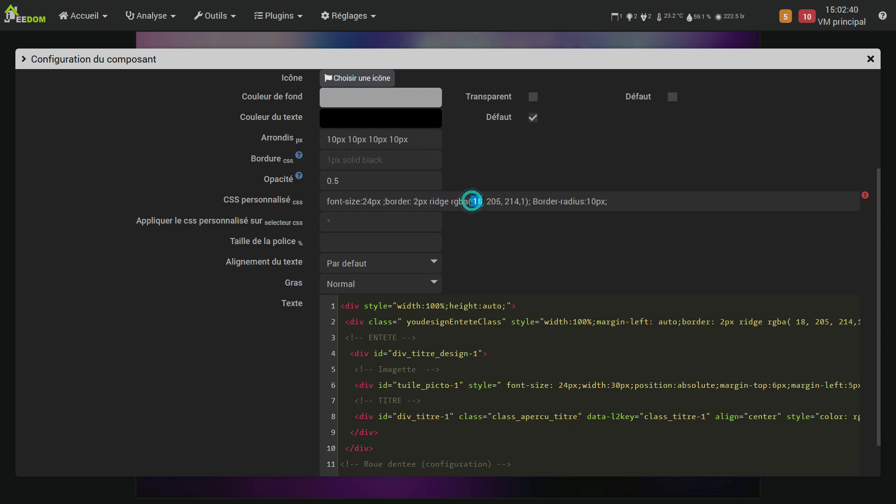
Set the border colour in the tile's custom CSS to rgba(200, 200, 200,1) and save the configuration
type("200, ")
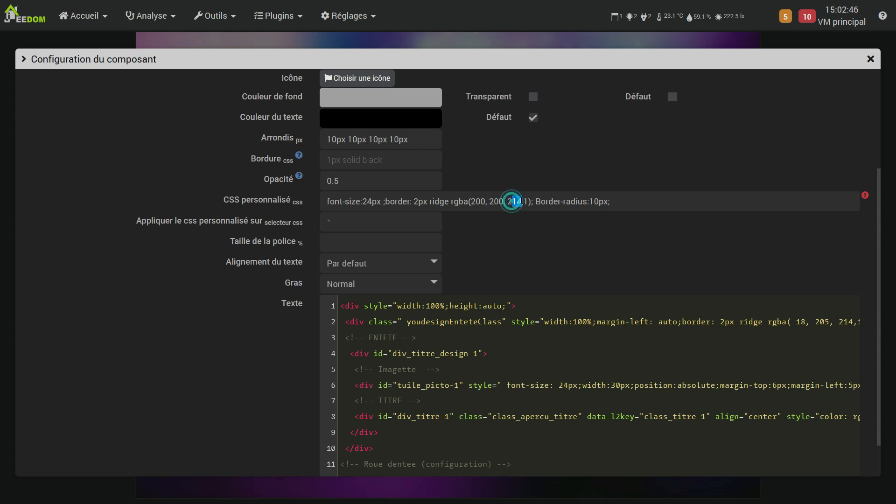
type("20")
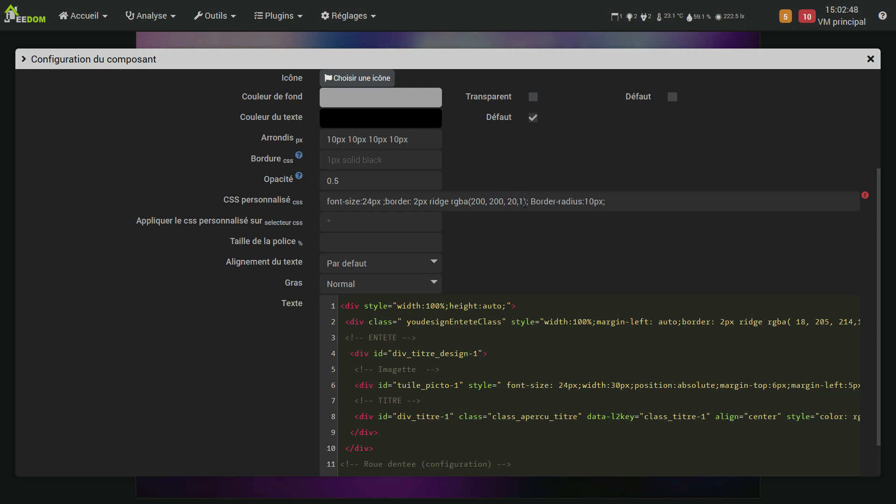
type("0")
scroll(672, 242, "up", 3)
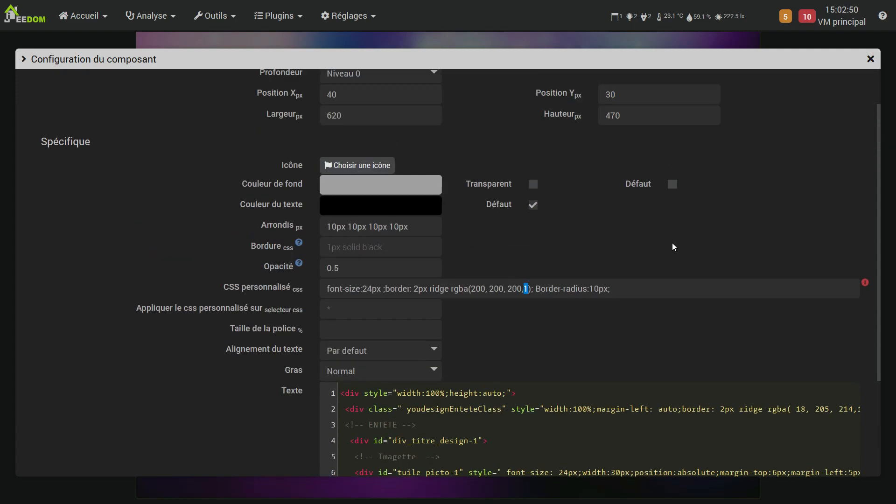
left_click(825, 94)
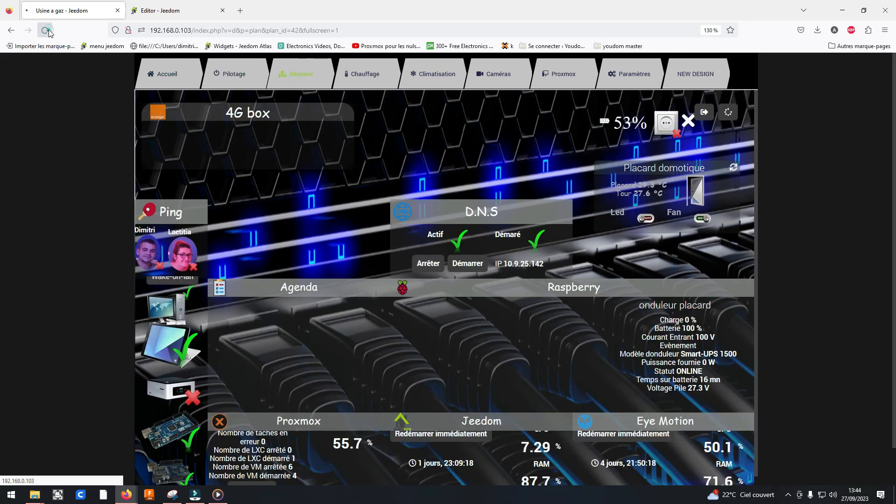
Reload the Usine a gaz design, switch to Réseaux and load the address with &numero_menu=3 appended
left_click(48, 33)
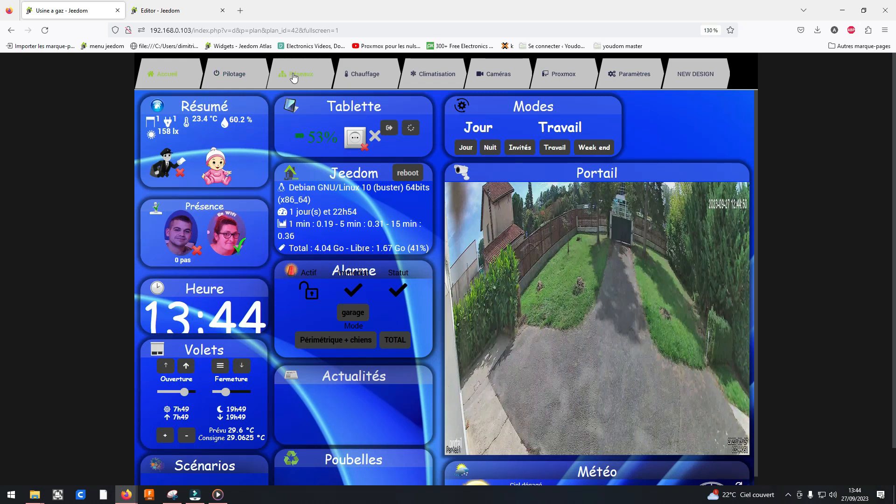
left_click(292, 74)
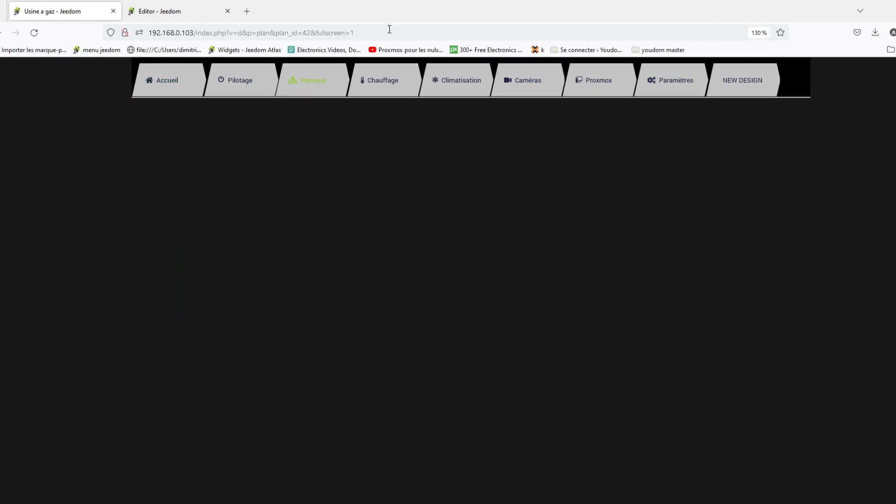
left_click(370, 29)
left_click(371, 28)
left_click(499, 43)
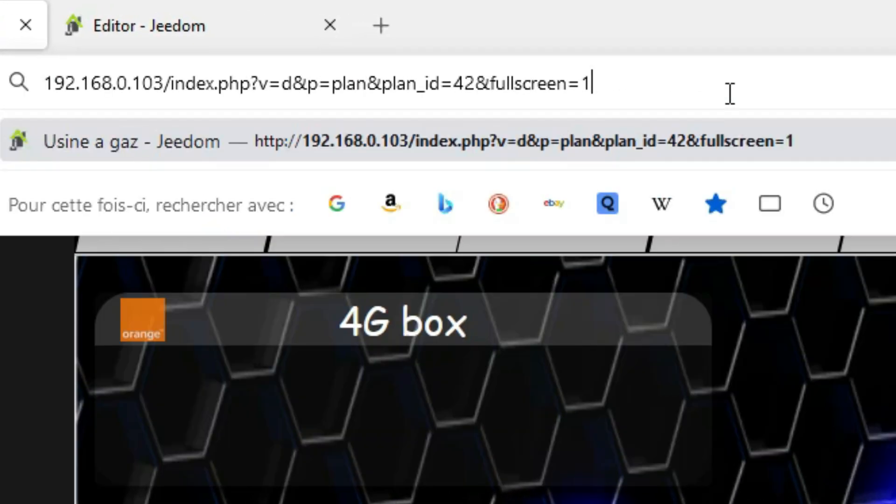
type("nu")
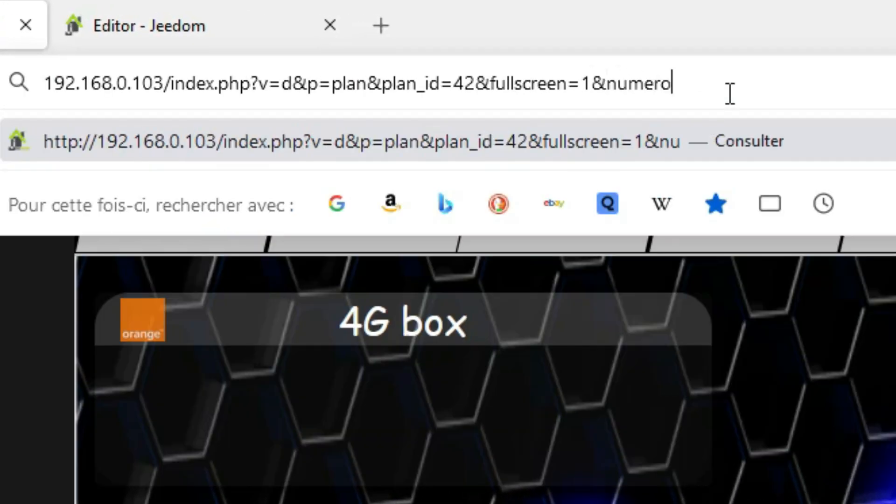
type("mero")
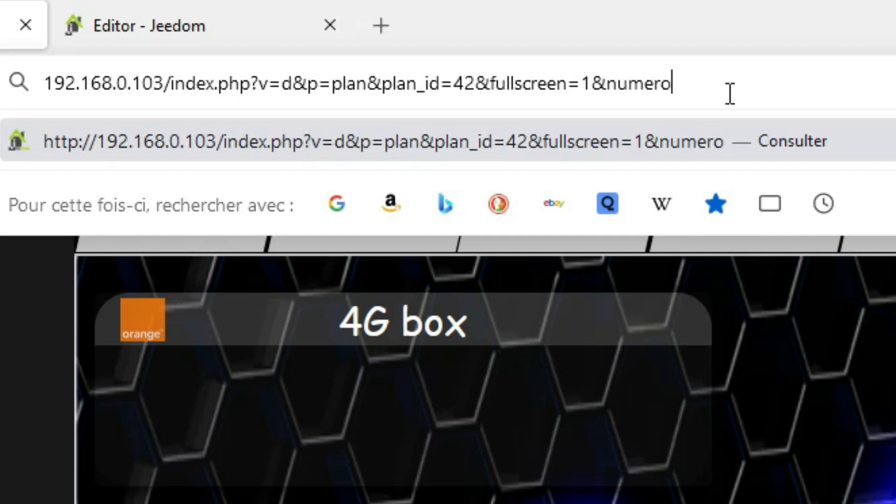
type("_menu")
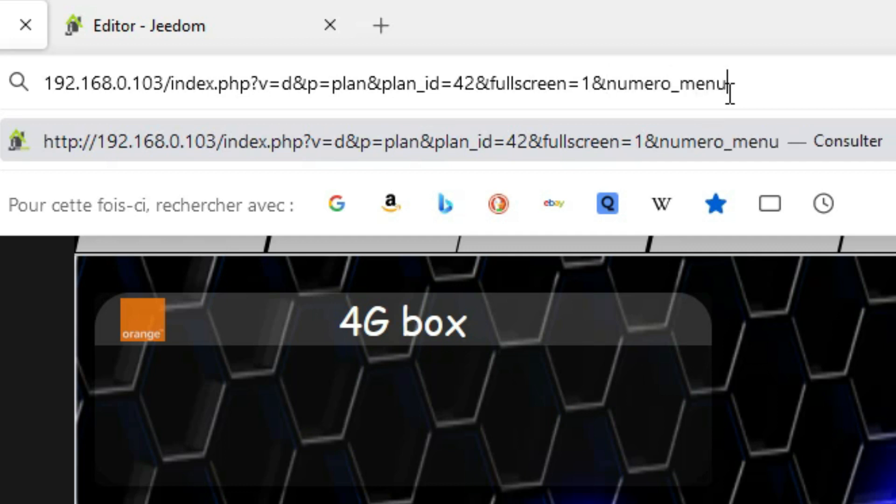
type("=3")
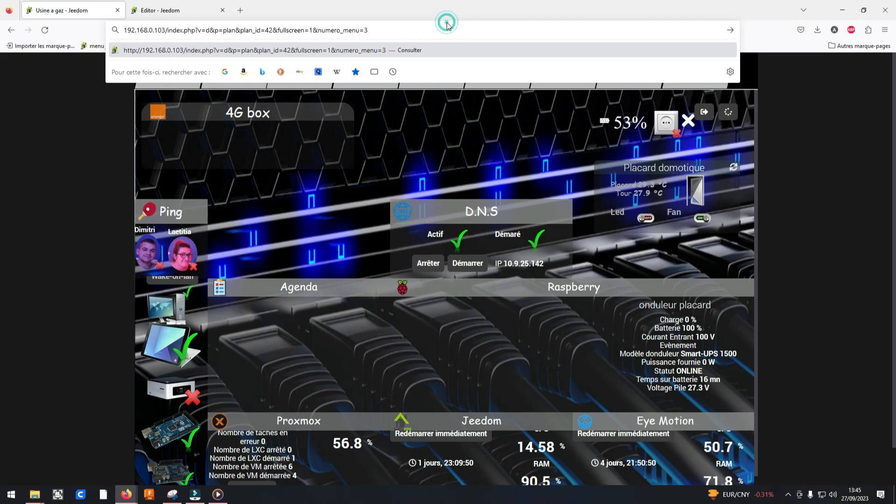
key("Return")
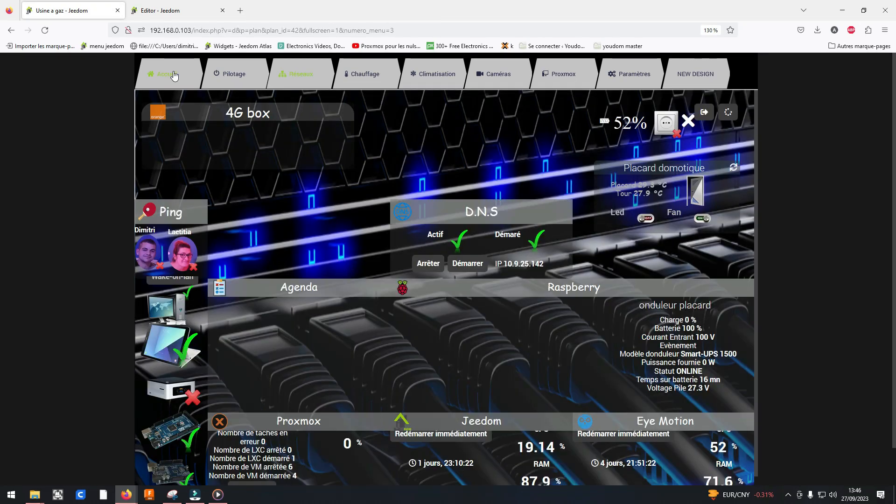
Go through Accueil to Pilotage and load the design's address with numero_menu set to 2
left_click(173, 74)
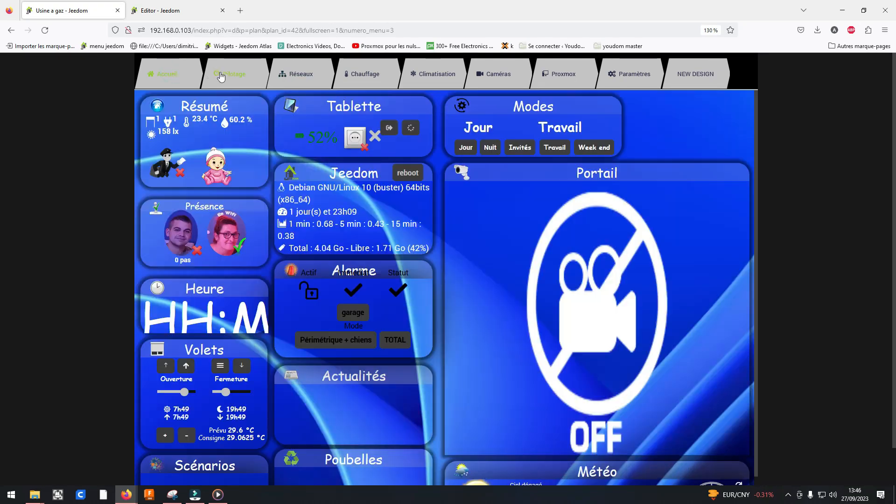
left_click(230, 74)
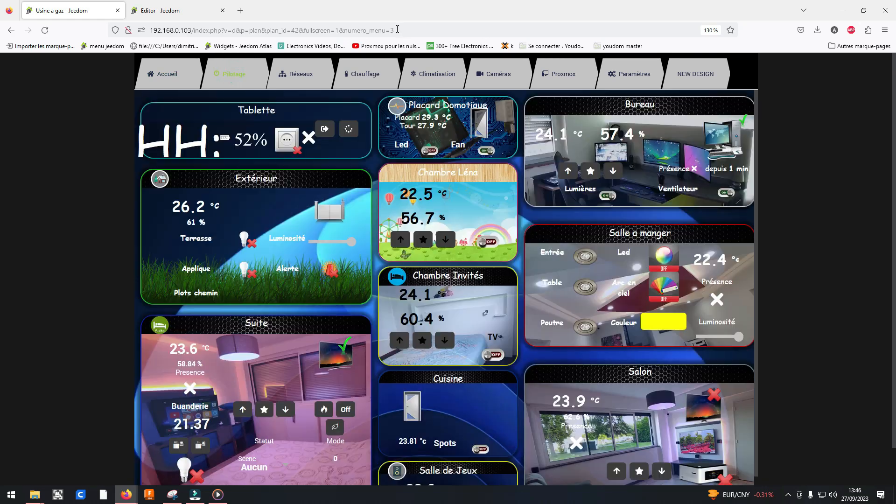
double_click(387, 31)
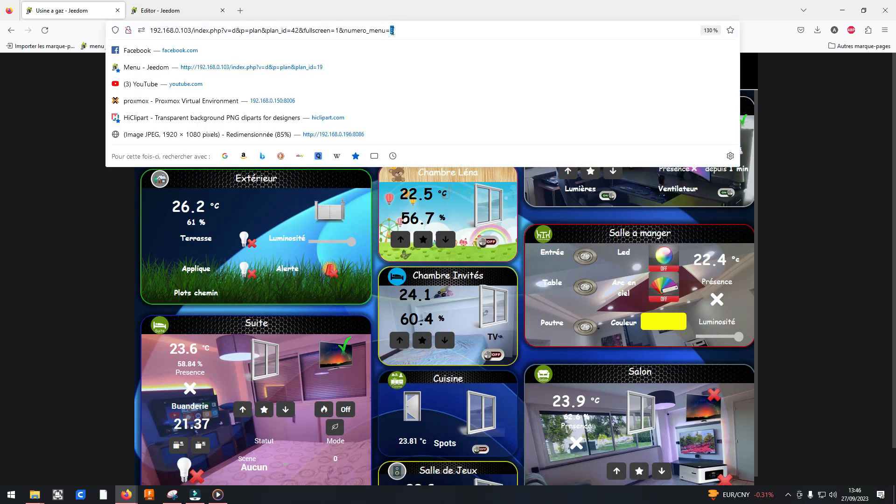
type("2")
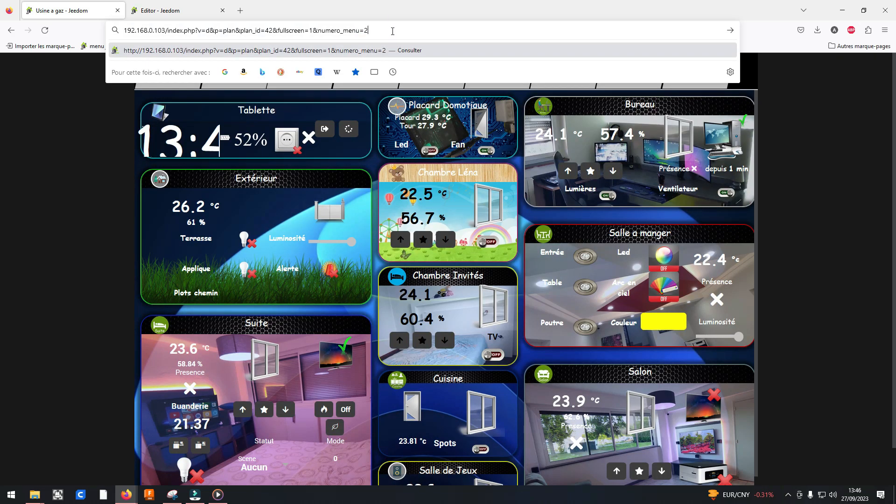
key("Return")
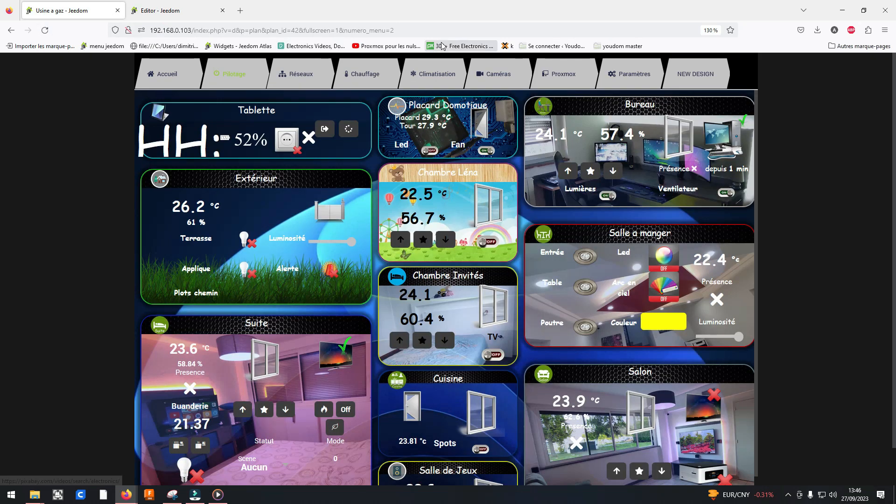
Copy the design's complete web address, including the numero_menu=2 parameter
left_click_drag(413, 27, 152, 42)
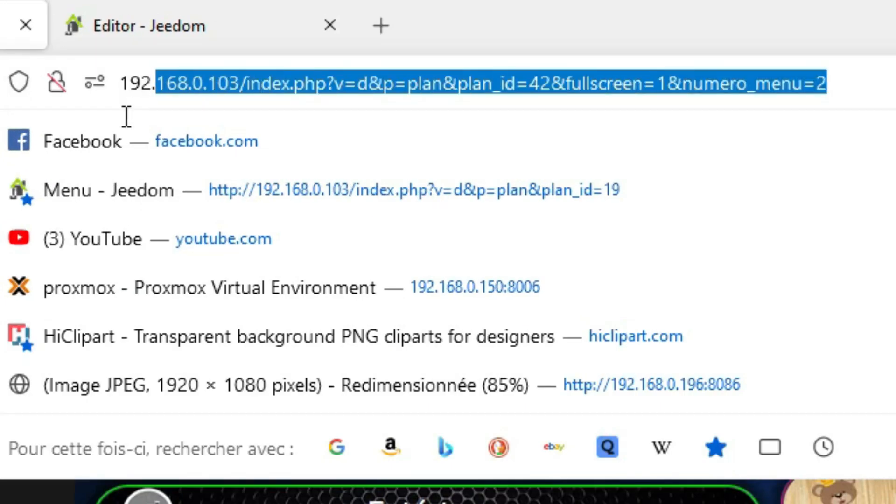
left_click_drag(126, 117, 119, 117)
right_click(668, 85)
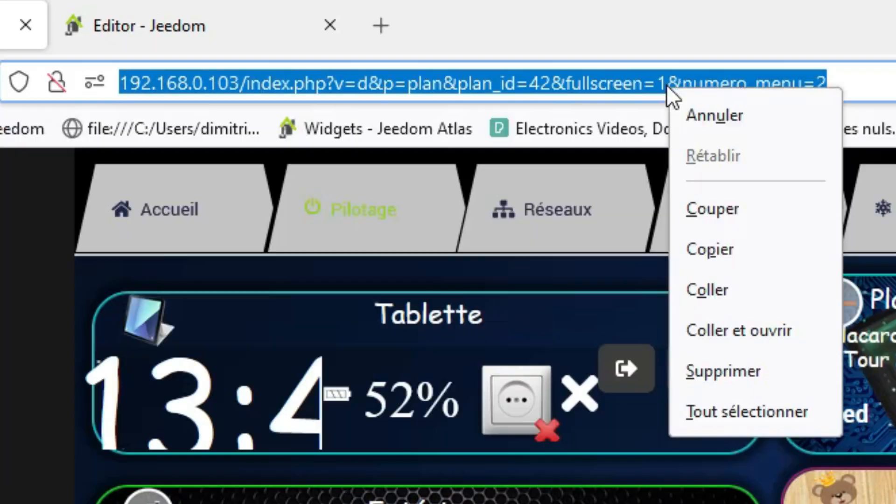
left_click(729, 247)
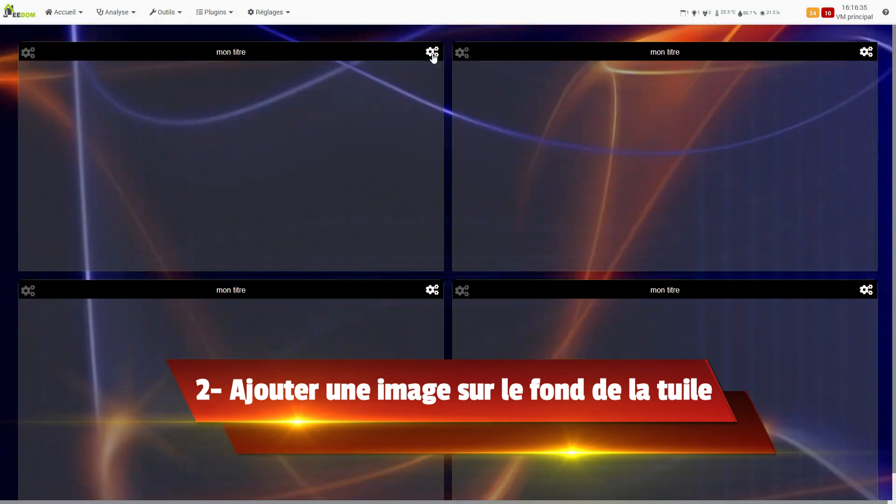
Open the configuration of the first mon titre tile and set its title to Aspirateur
left_click(430, 55)
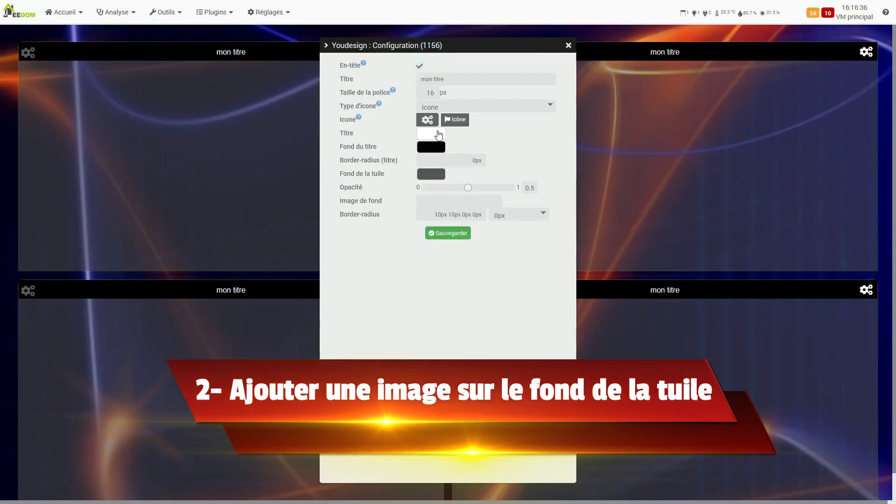
triple_click(457, 80)
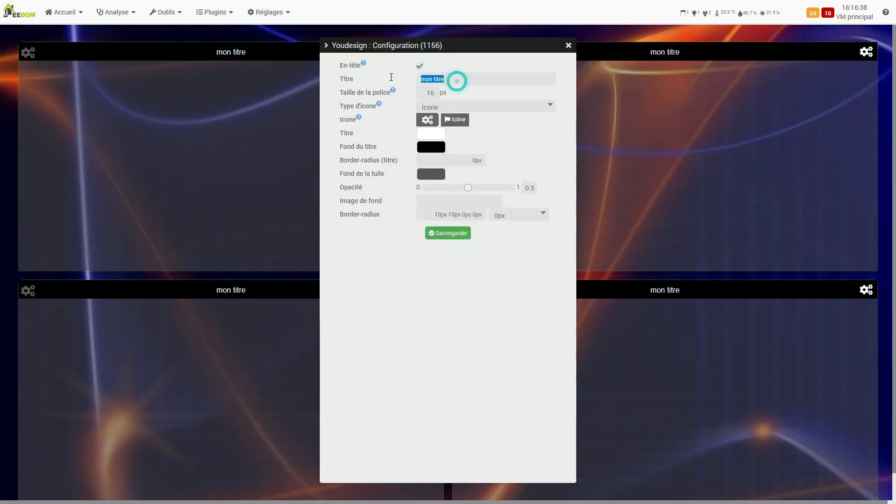
type("Aspir")
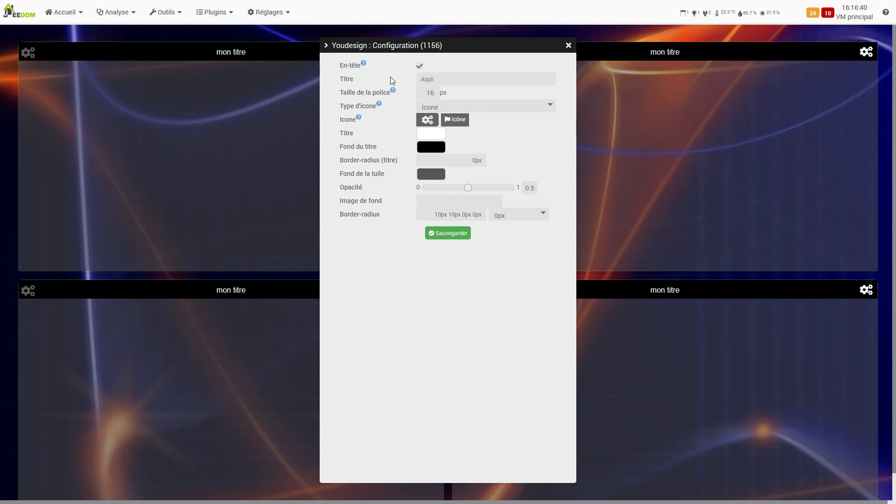
type("ateur")
Copy the path montheme/fond/Roborock-S6-MaxV-2-768x512.jpeg from the image's information in the Jeedom file editor
mouse_move(157, 1)
left_click(167, 16)
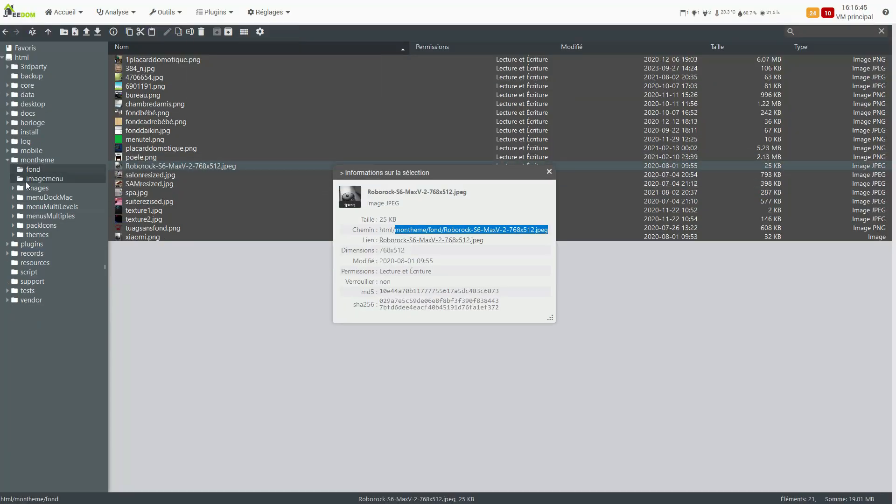
right_click(501, 226)
left_click(517, 236)
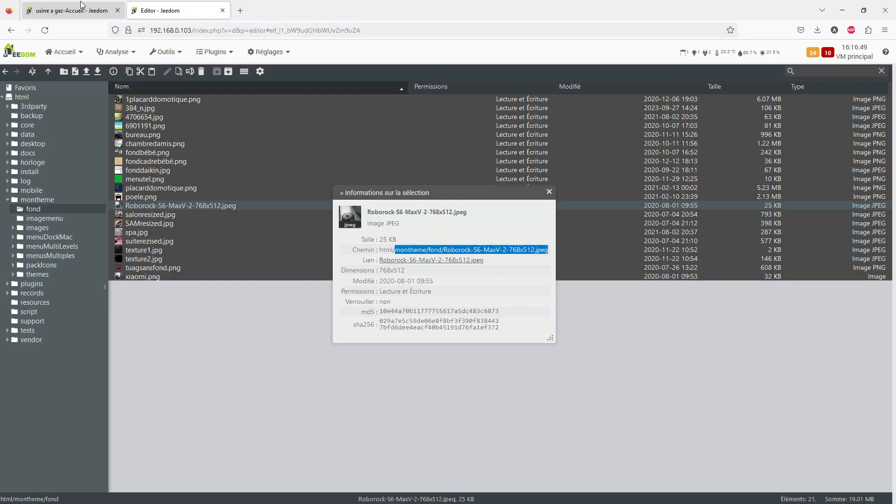
Paste the copied Roborock image path as the Aspirateur tile's background image, then save and close its configuration
left_click(82, 6)
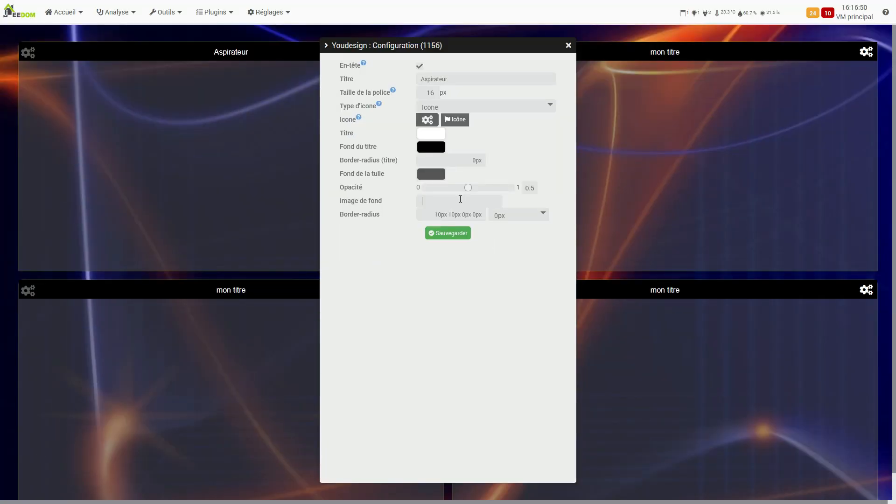
right_click(460, 198)
left_click(485, 267)
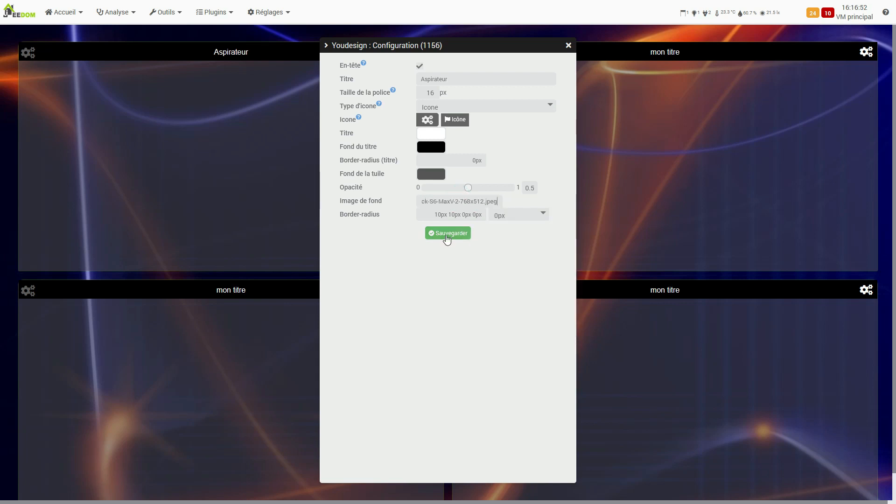
left_click(446, 234)
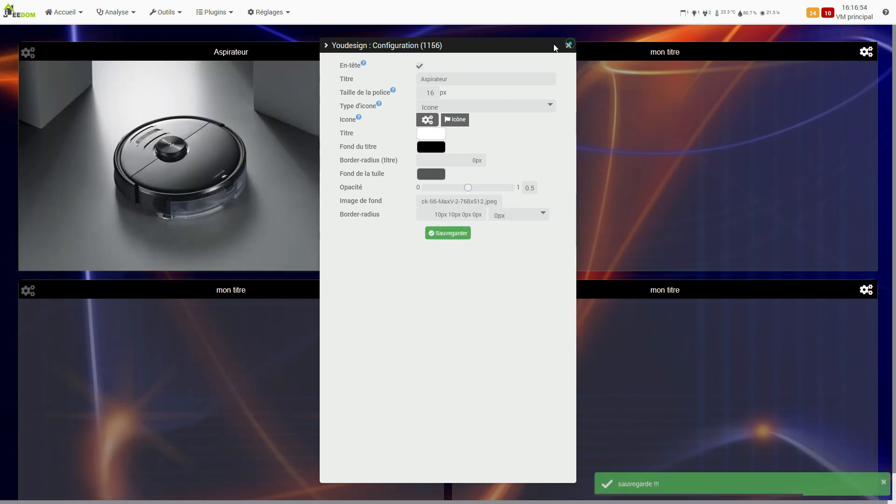
left_click(568, 44)
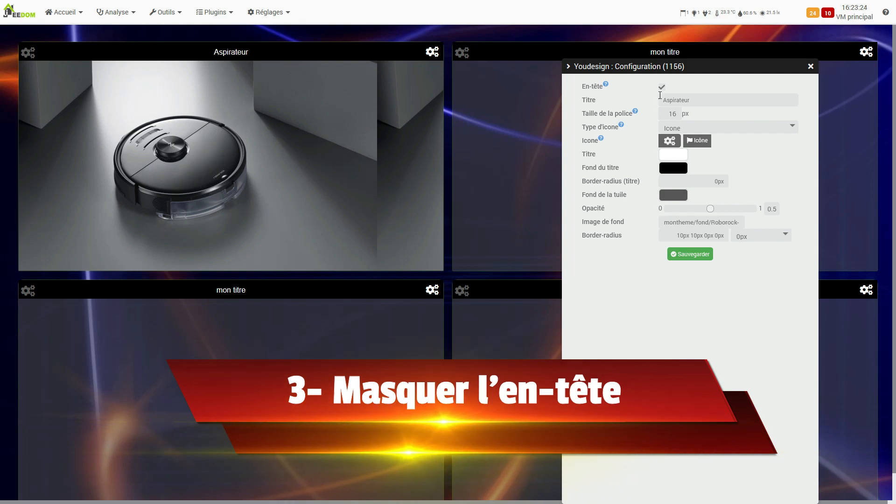
Hide the header of the Aspirateur tile, then save and close its configuration
left_click(661, 87)
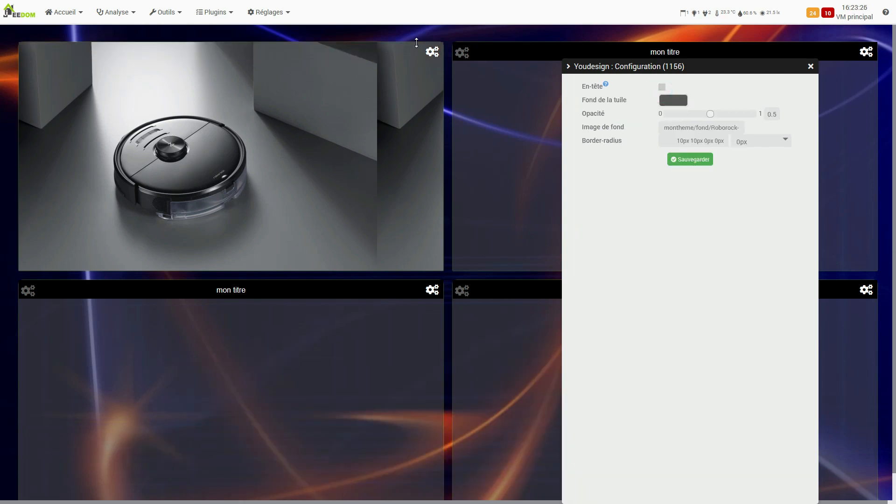
right_click(392, 34)
left_click(682, 160)
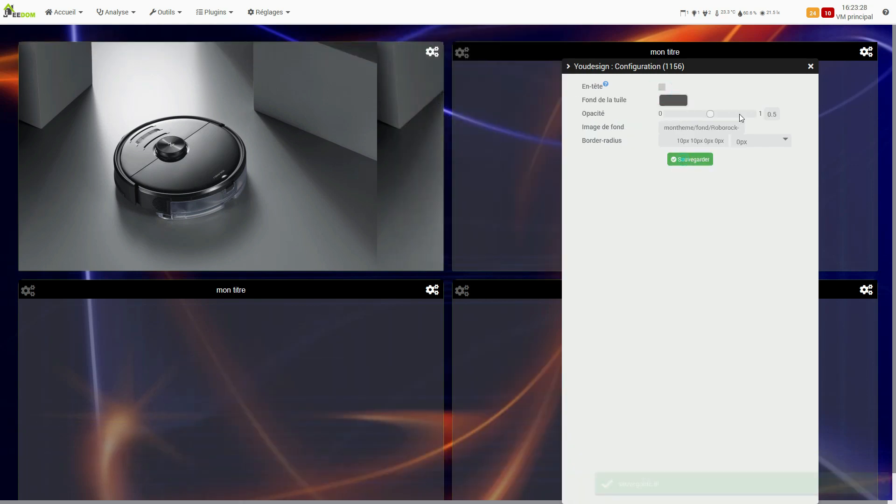
left_click(810, 66)
Turn off edit mode on the design
right_click(562, 37)
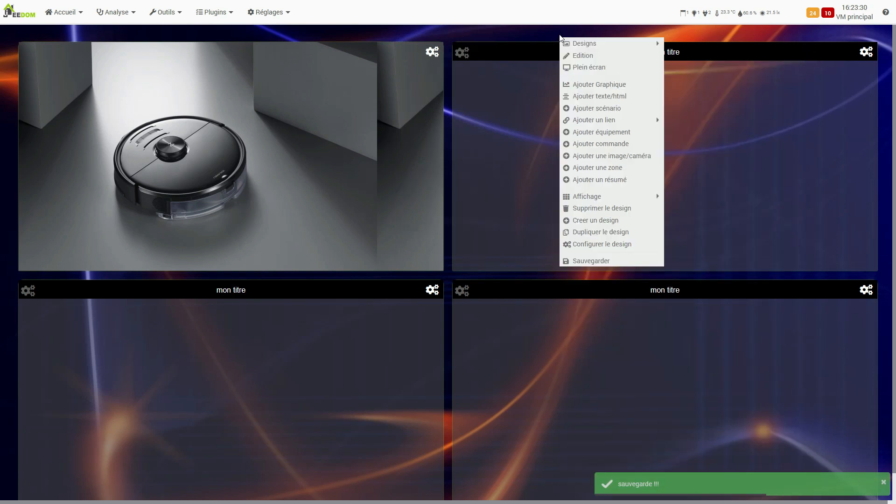
left_click(571, 52)
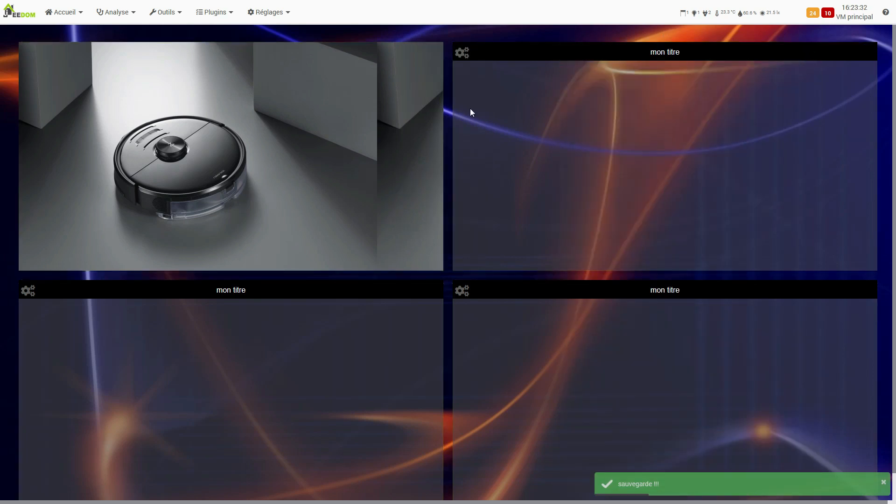
right_click(467, 31)
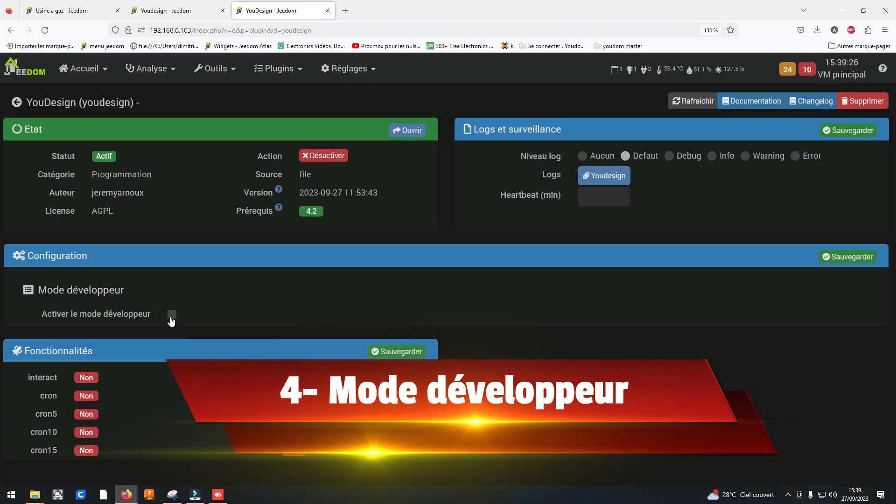
Enable developer mode in the YouDesign plugin, save its configuration and go through the design's Style (css) code
left_click(171, 316)
left_click(846, 261)
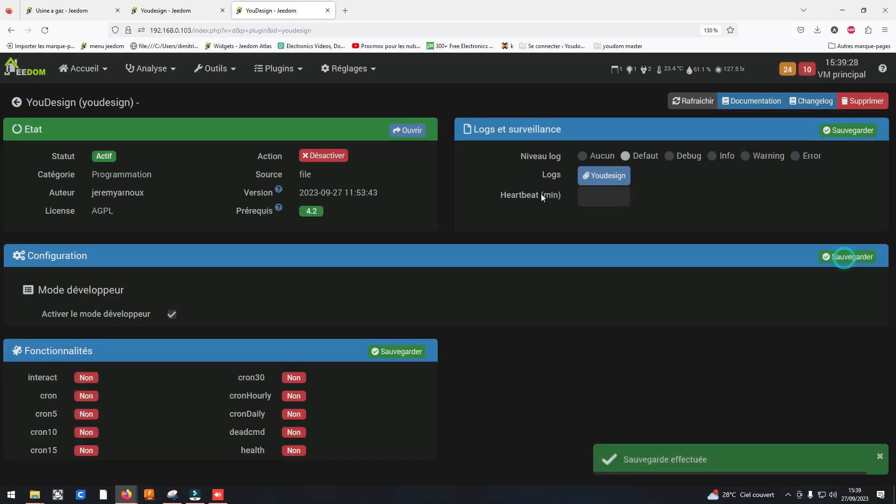
left_click(175, 11)
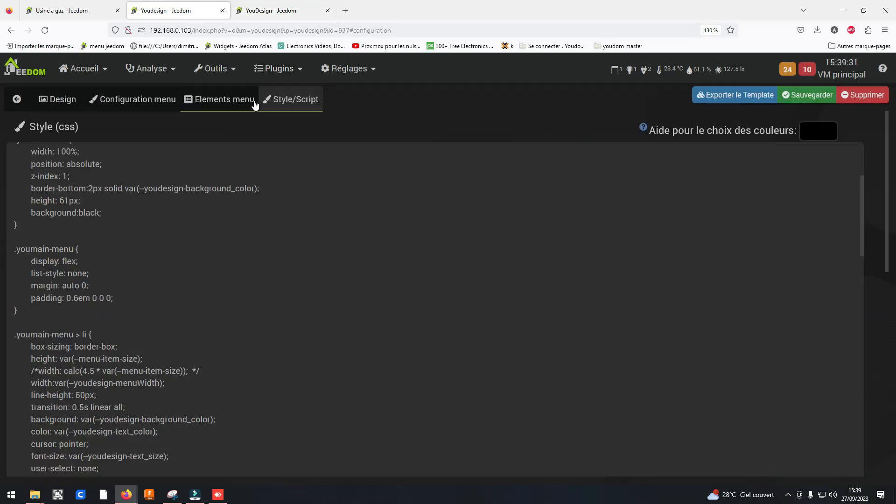
scroll(109, 204, "down", 2)
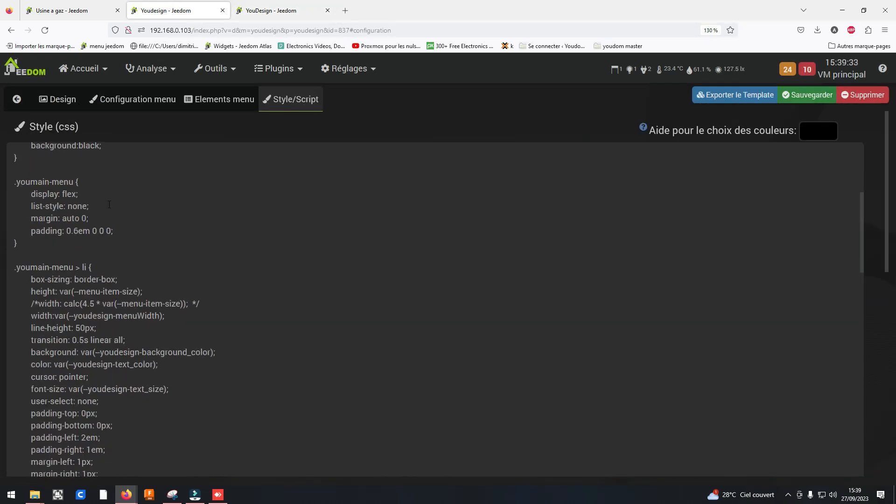